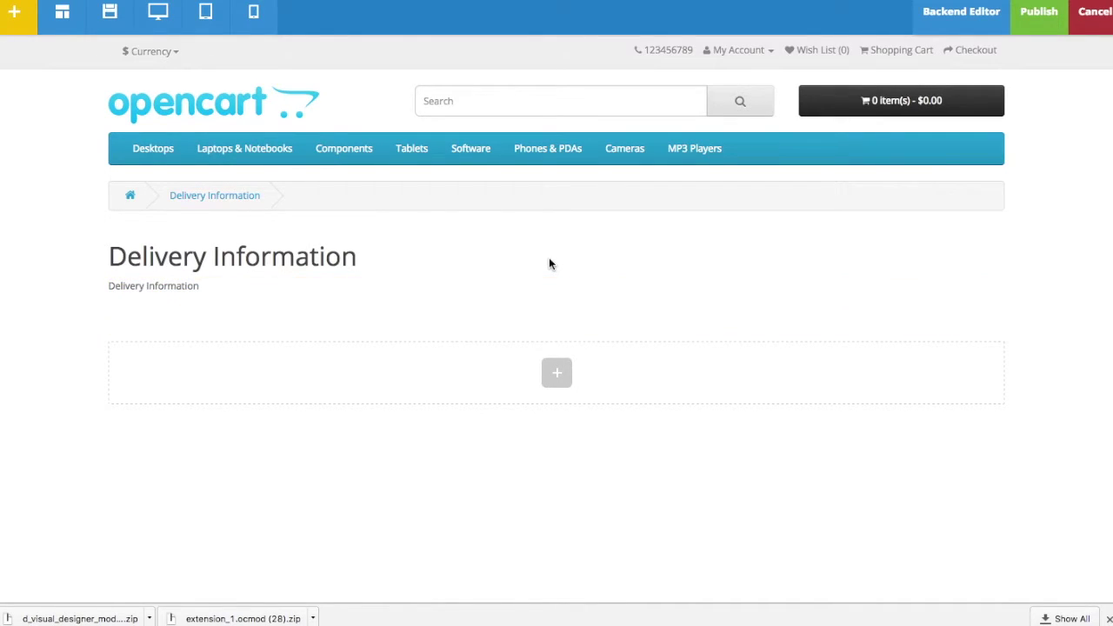
# - Open the Add block dialog listing Row, Text Box and Image blocks
pyautogui.click(556, 376)
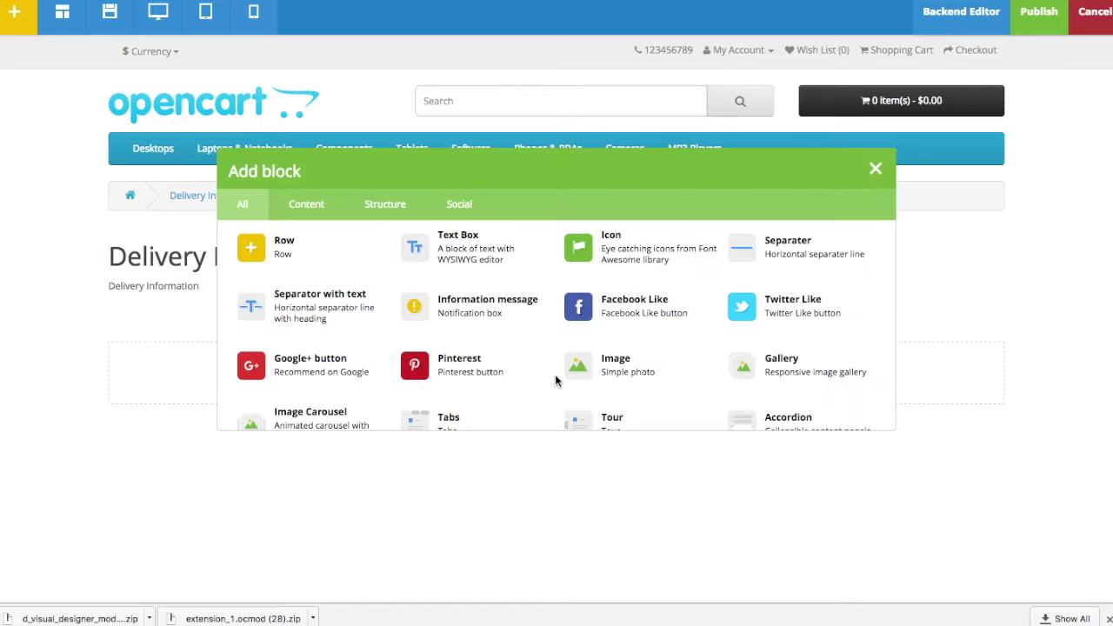
# - Add a Row block below the heading, keeping its default settings, then start another row
pyautogui.click(291, 251)
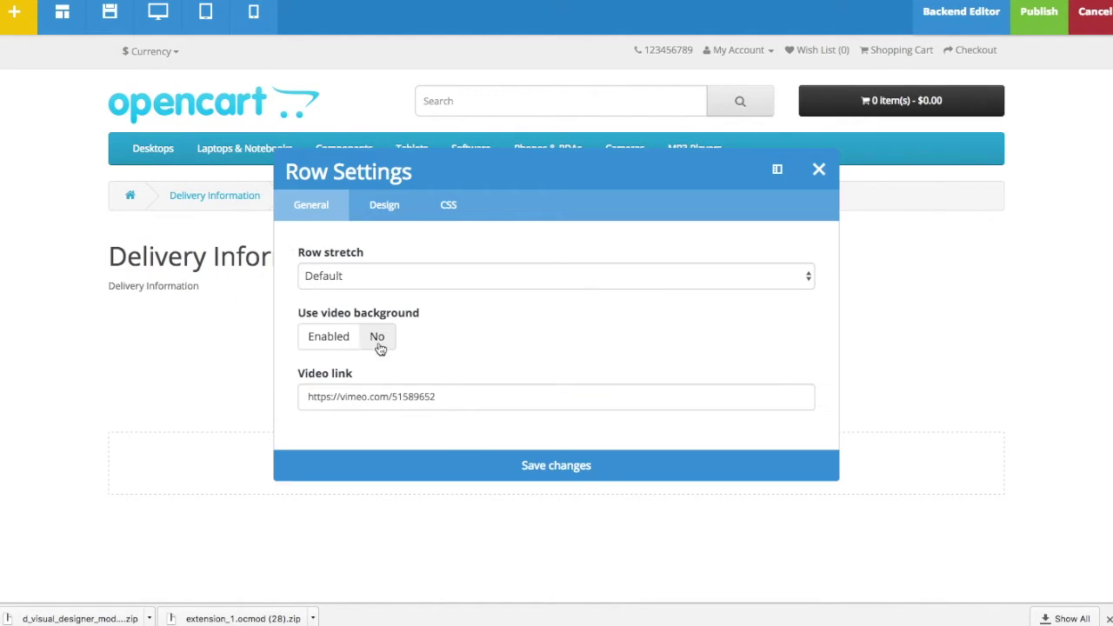
pyautogui.click(818, 173)
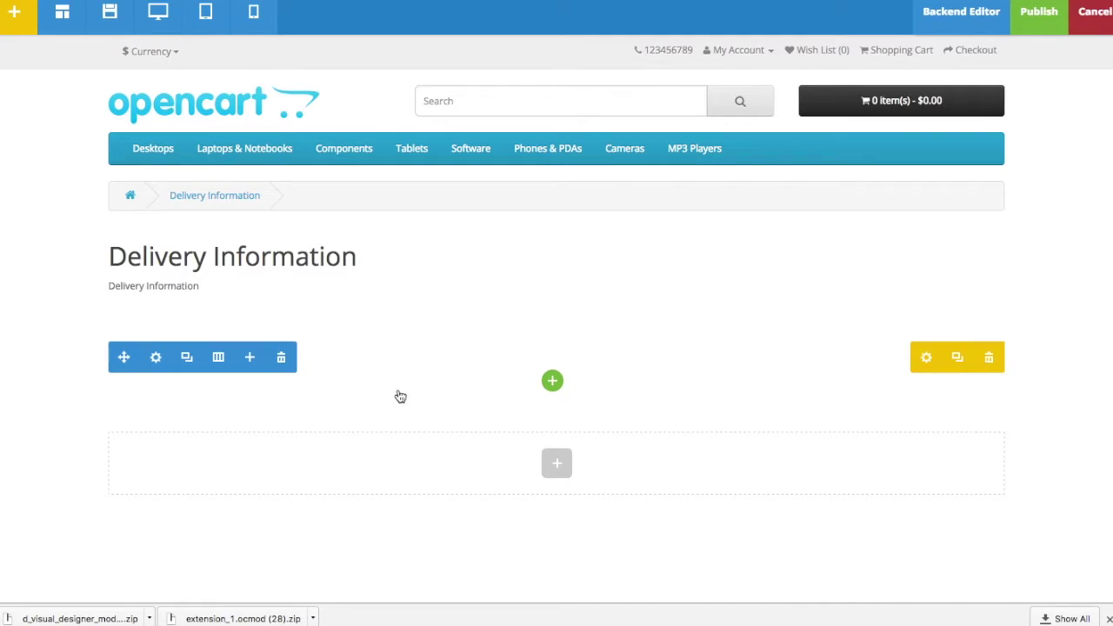
pyautogui.click(250, 359)
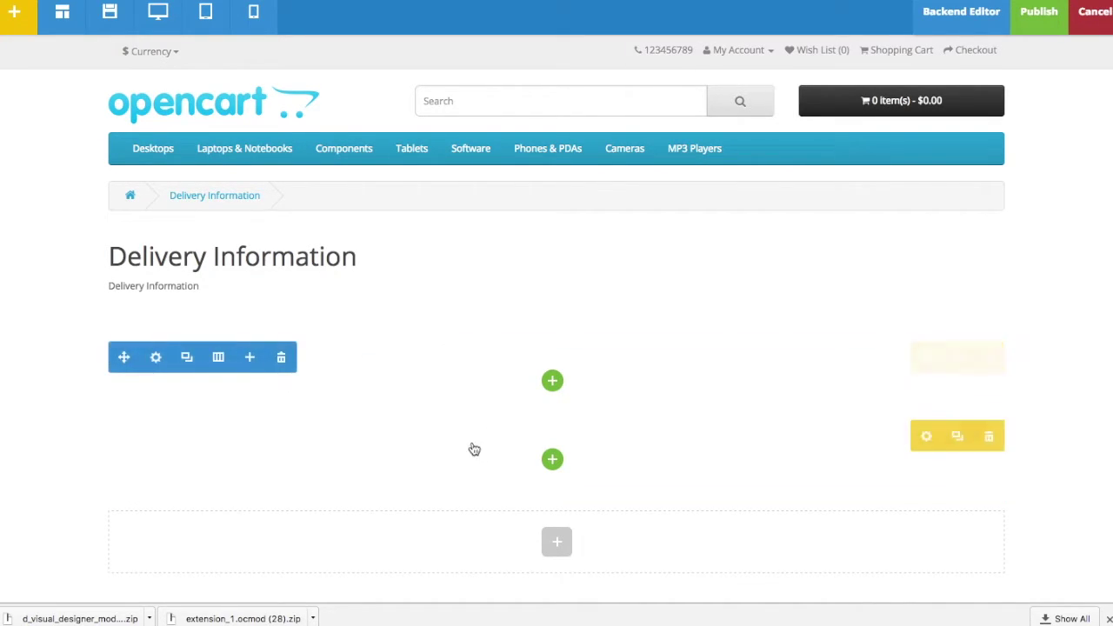
# - Split the new row into two equal 6+6 columns from Edit Layout
pyautogui.click(221, 366)
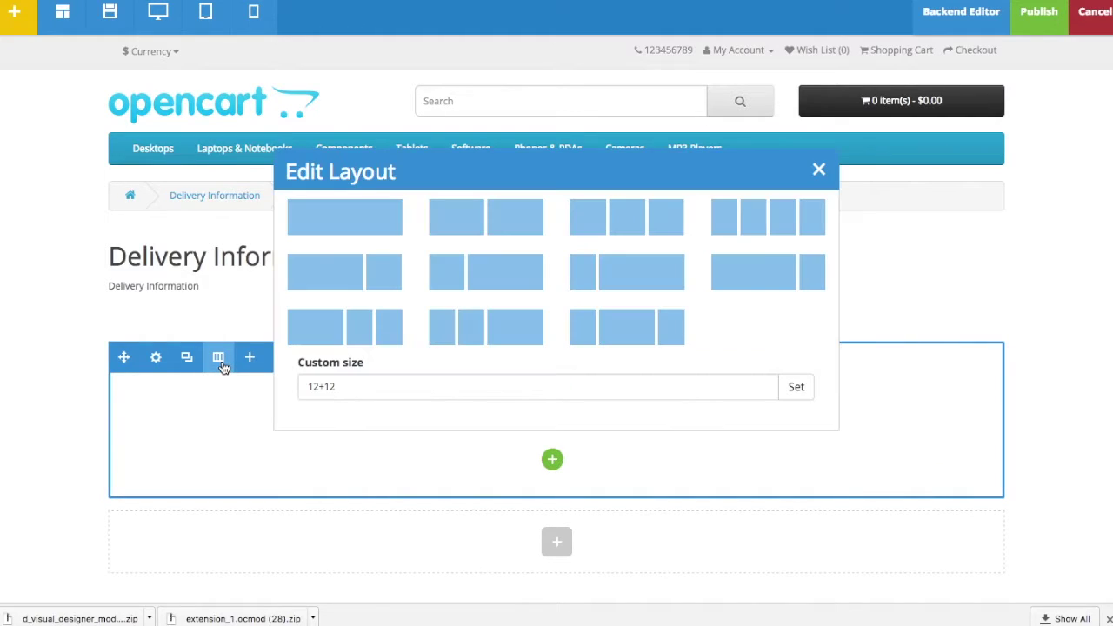
pyautogui.click(505, 230)
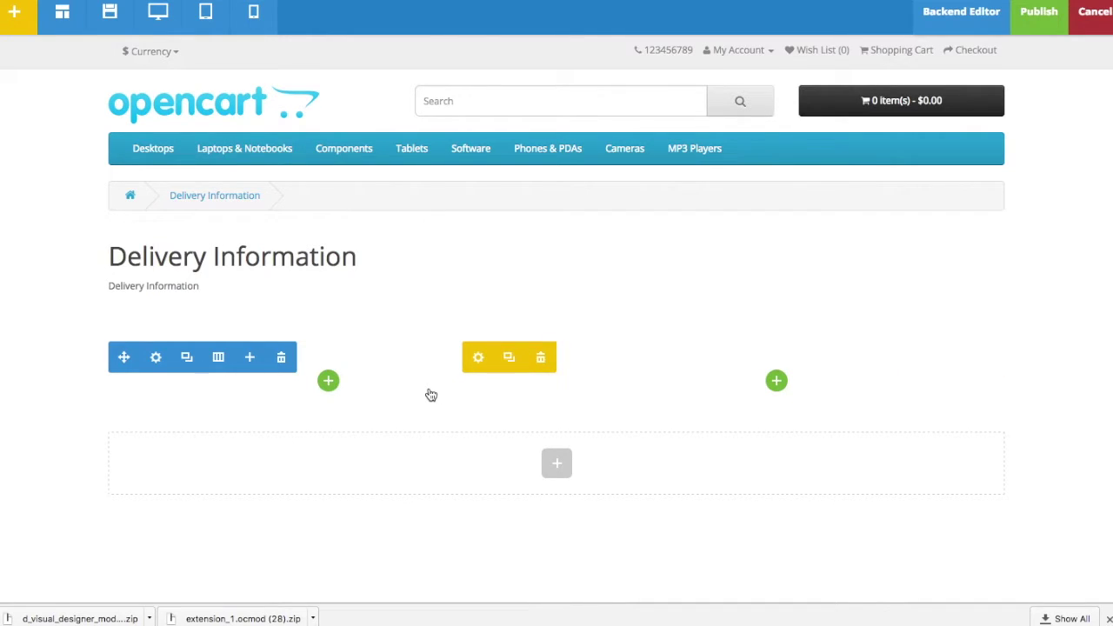
pyautogui.click(218, 360)
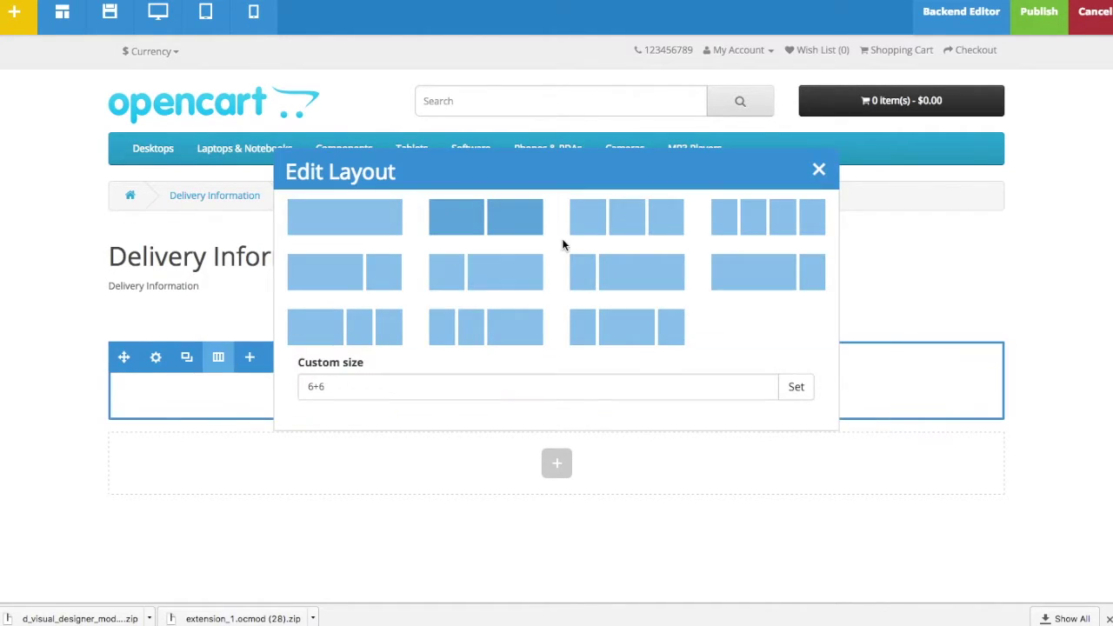
# - Apply the three-column preset, then a custom 2+2+2+2+2+2 six-column layout
pyautogui.click(621, 223)
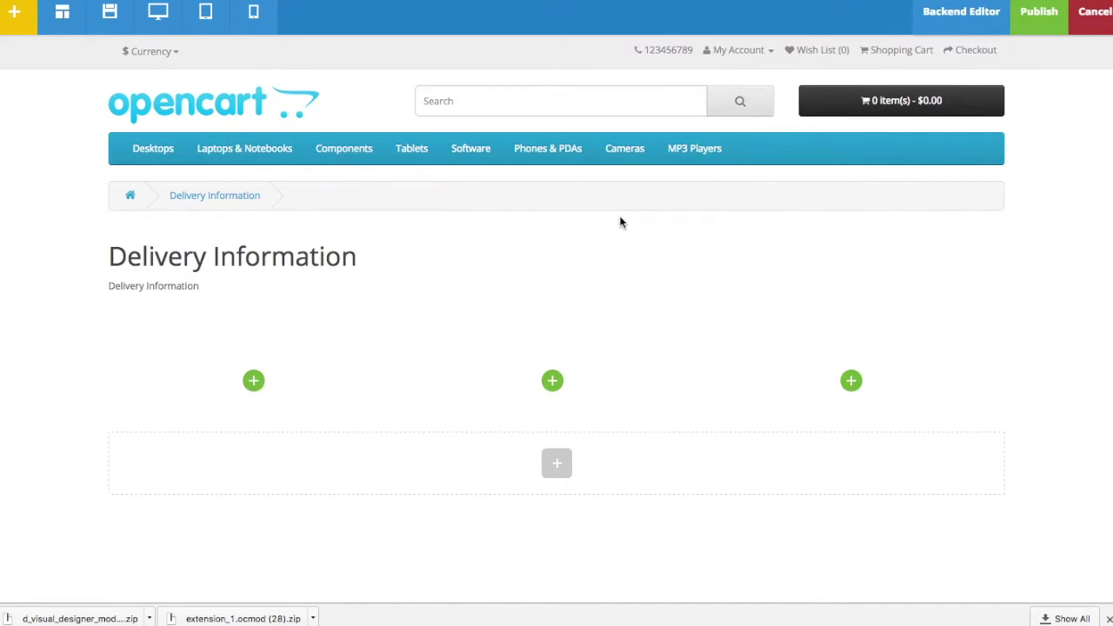
pyautogui.moveTo(509, 383)
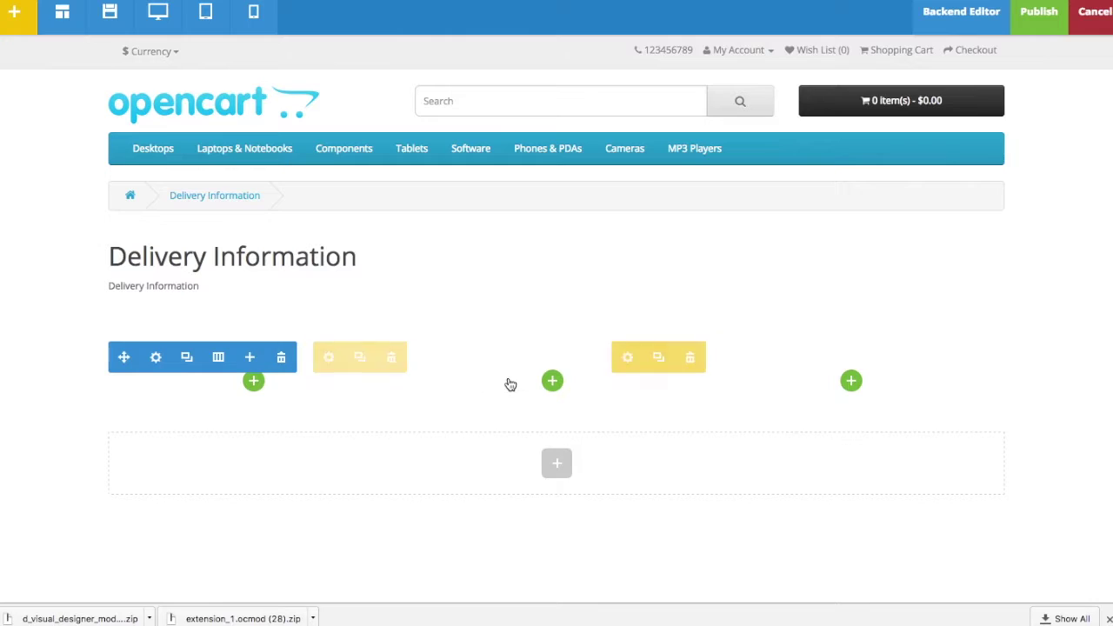
pyautogui.click(218, 357)
pyautogui.click(343, 388)
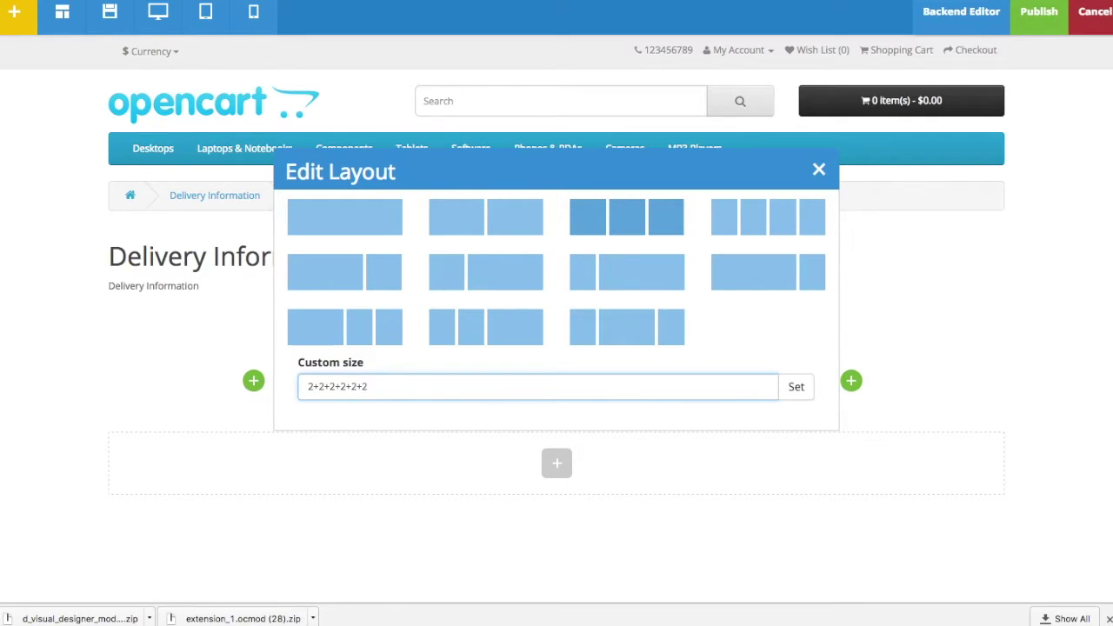
pyautogui.click(795, 387)
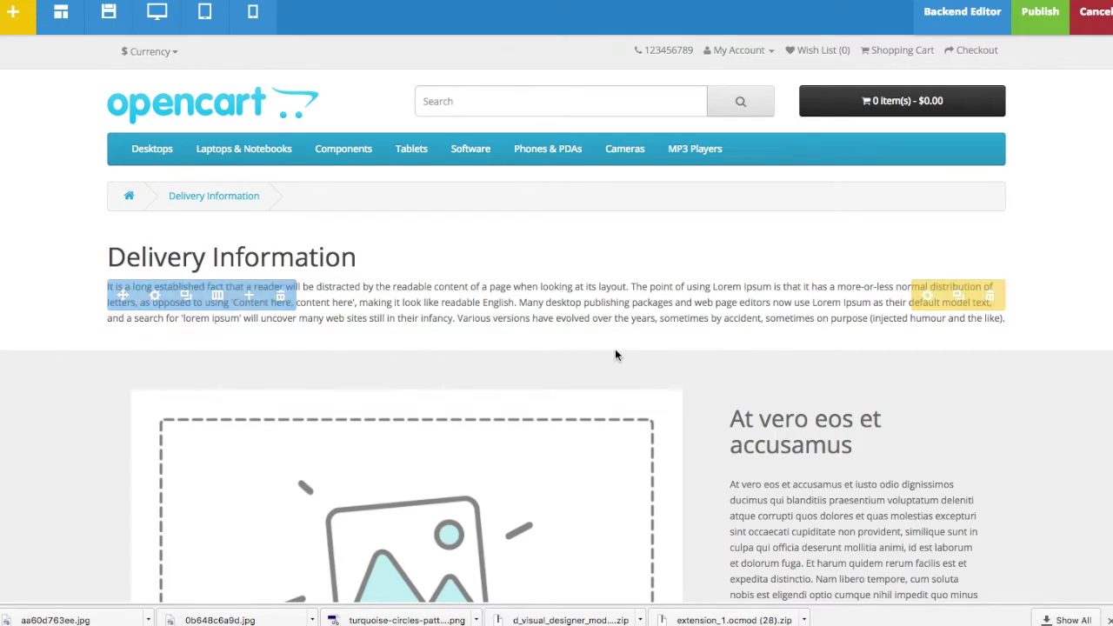
# - Open Row Settings for the intro lorem ipsum text row
pyautogui.click(154, 300)
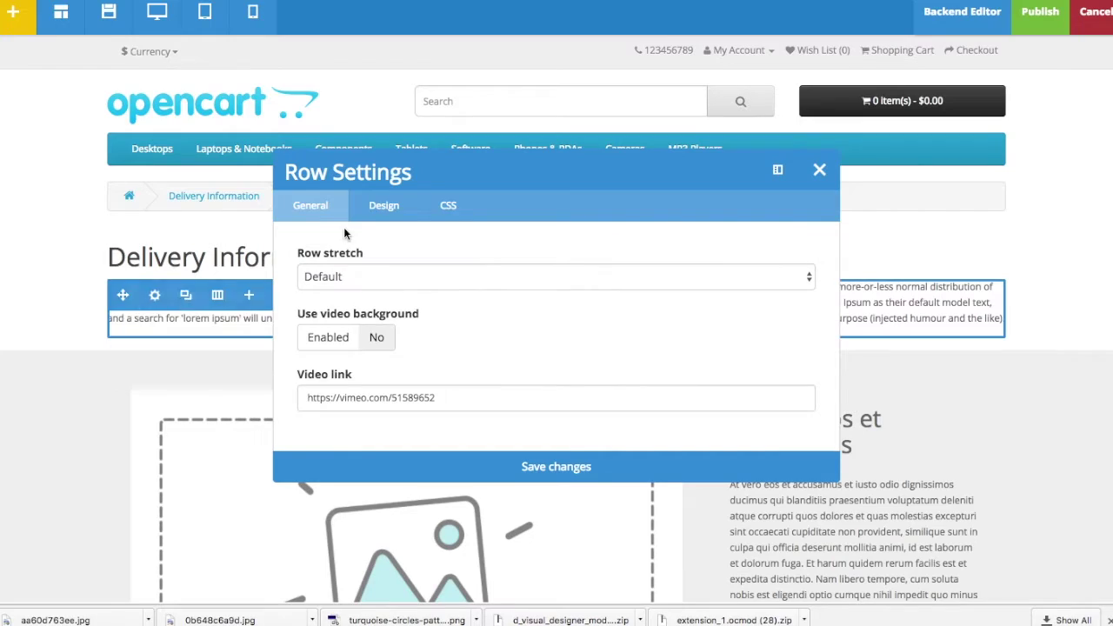
# - Change the text row's Margin Bottom from 15px to 100px and save
pyautogui.click(383, 205)
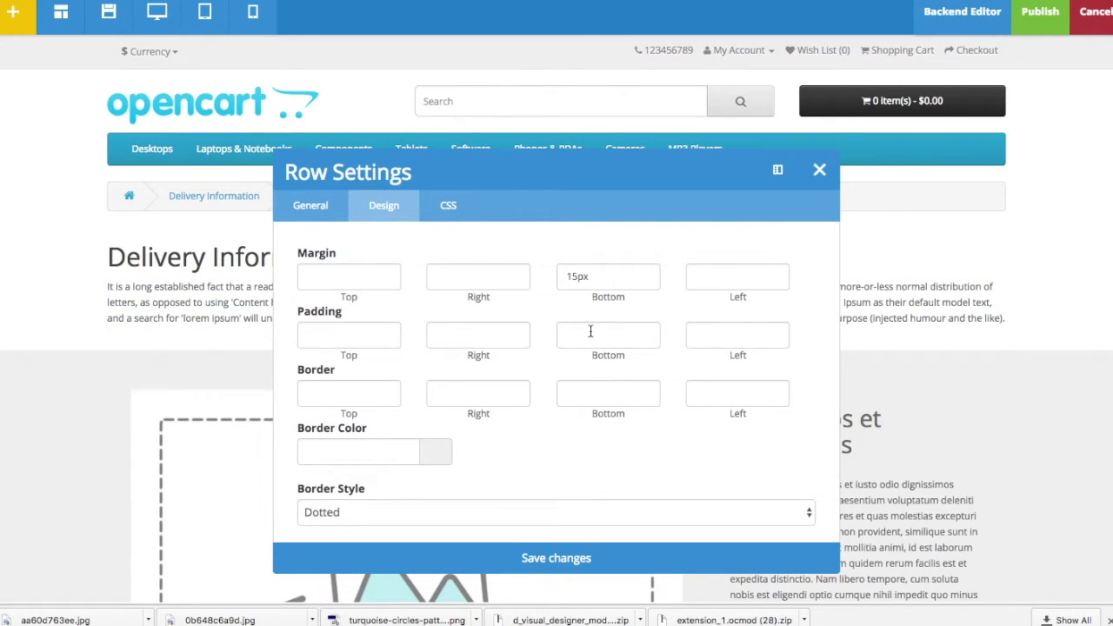
pyautogui.moveTo(579, 278); pyautogui.dragTo(551, 278)
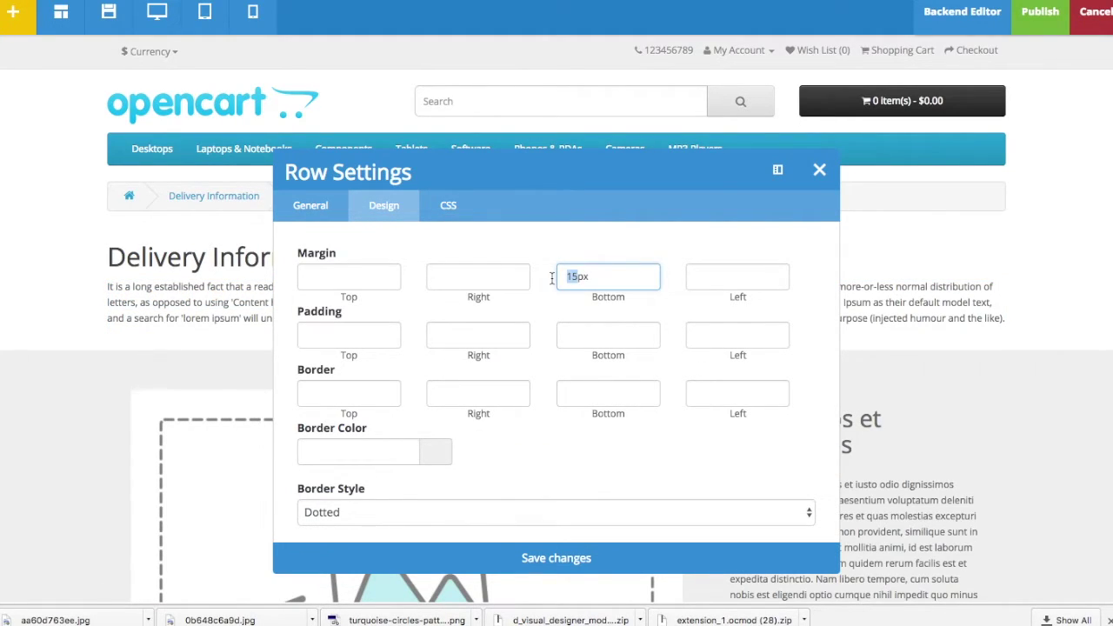
pyautogui.click(583, 545)
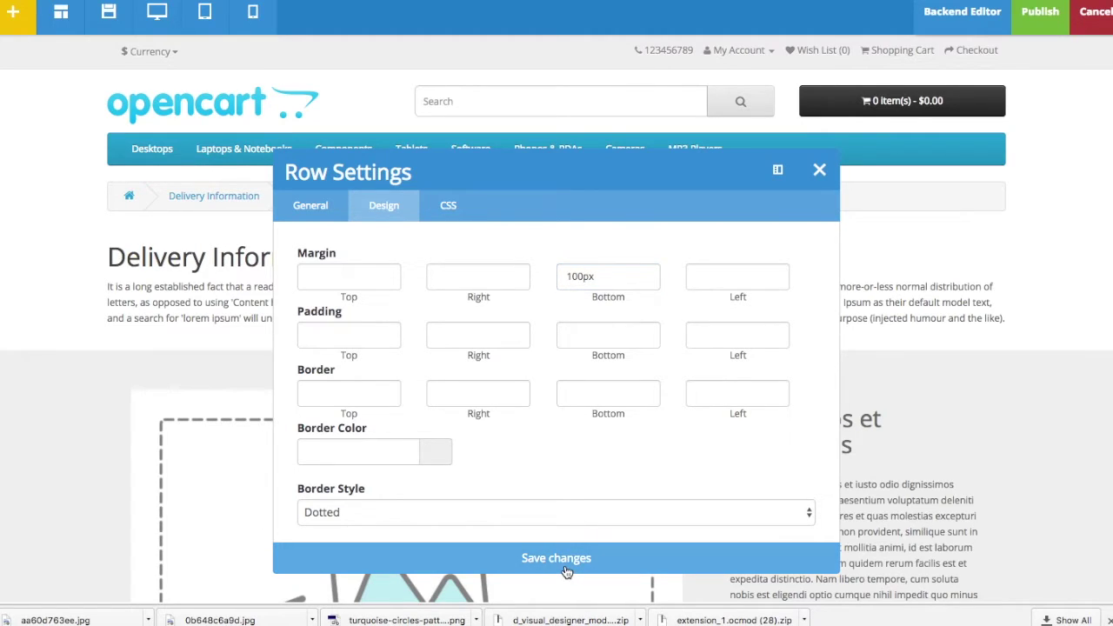
pyautogui.click(820, 170)
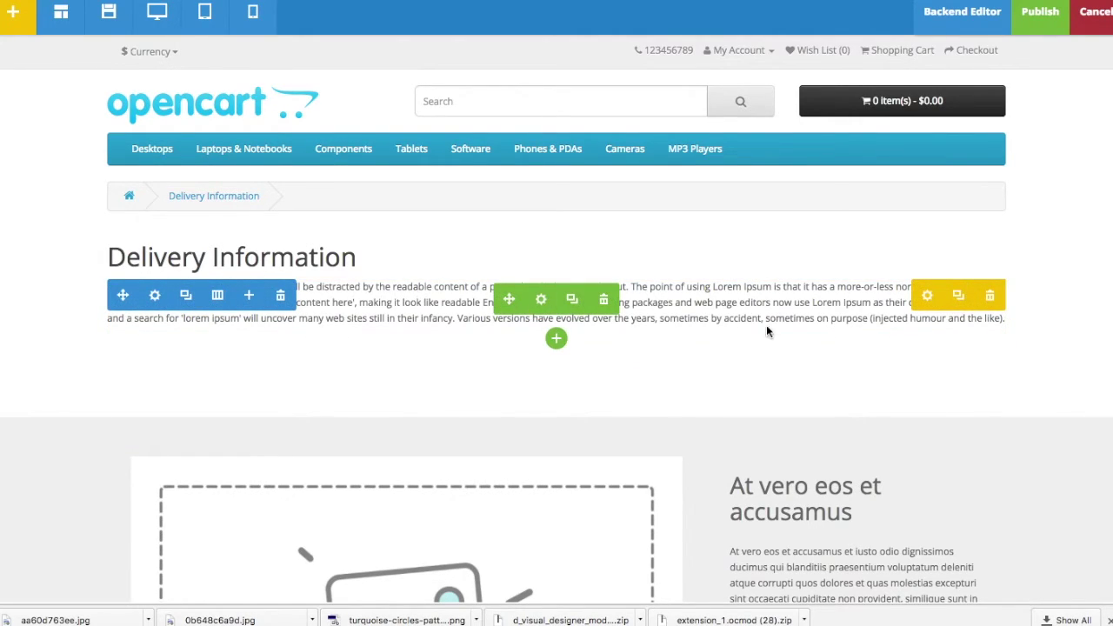
# - Give the intro text column 50px padding on top, right, bottom and left, and save
pyautogui.click(926, 296)
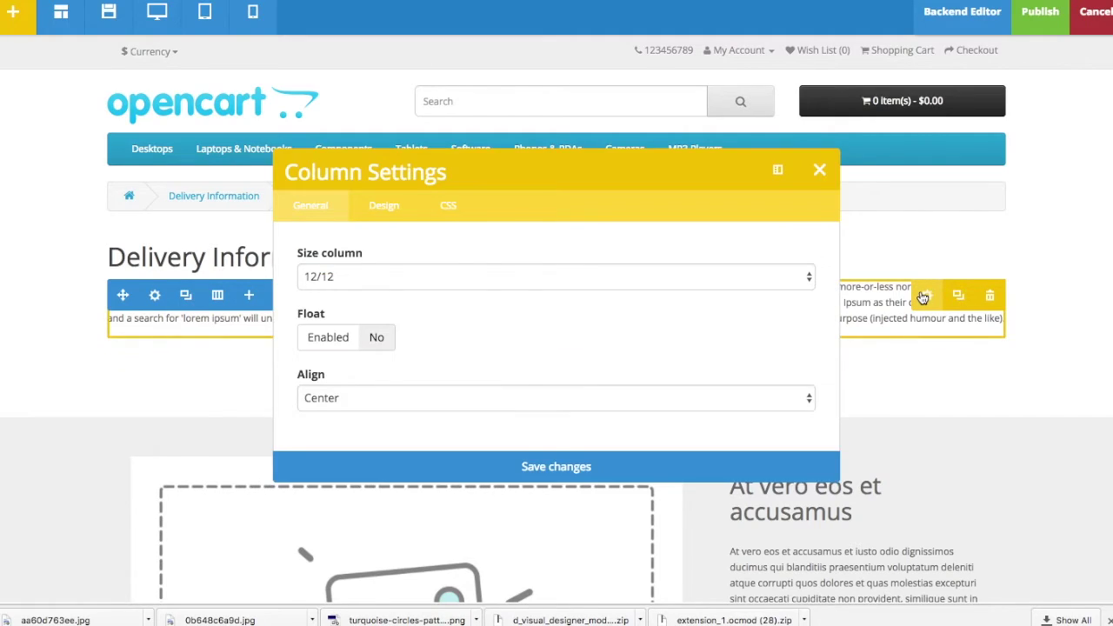
pyautogui.click(386, 206)
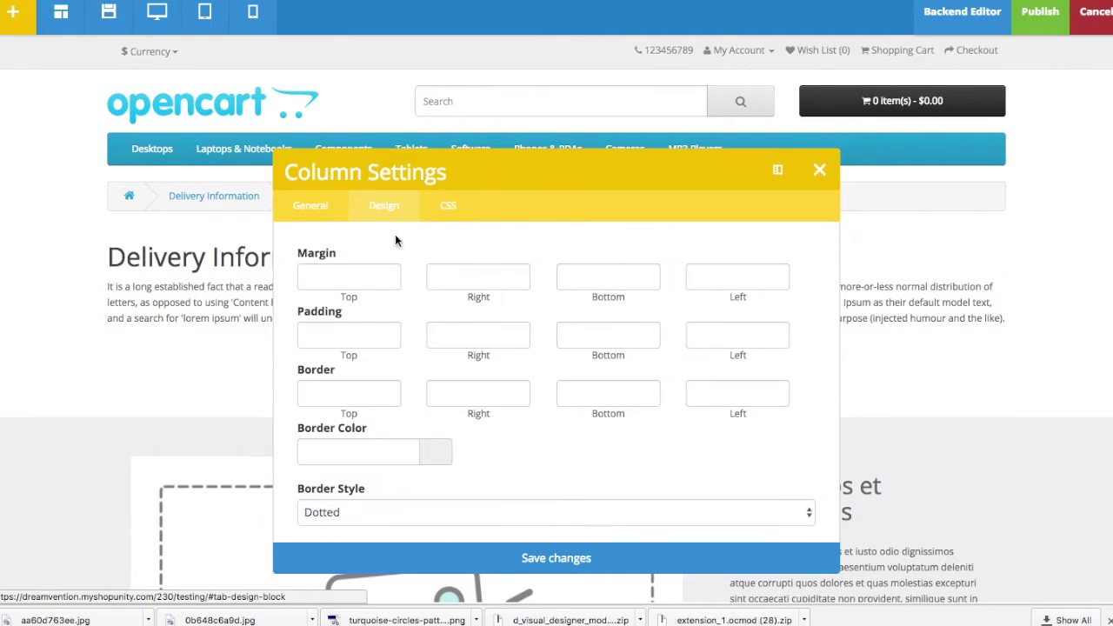
pyautogui.click(351, 338)
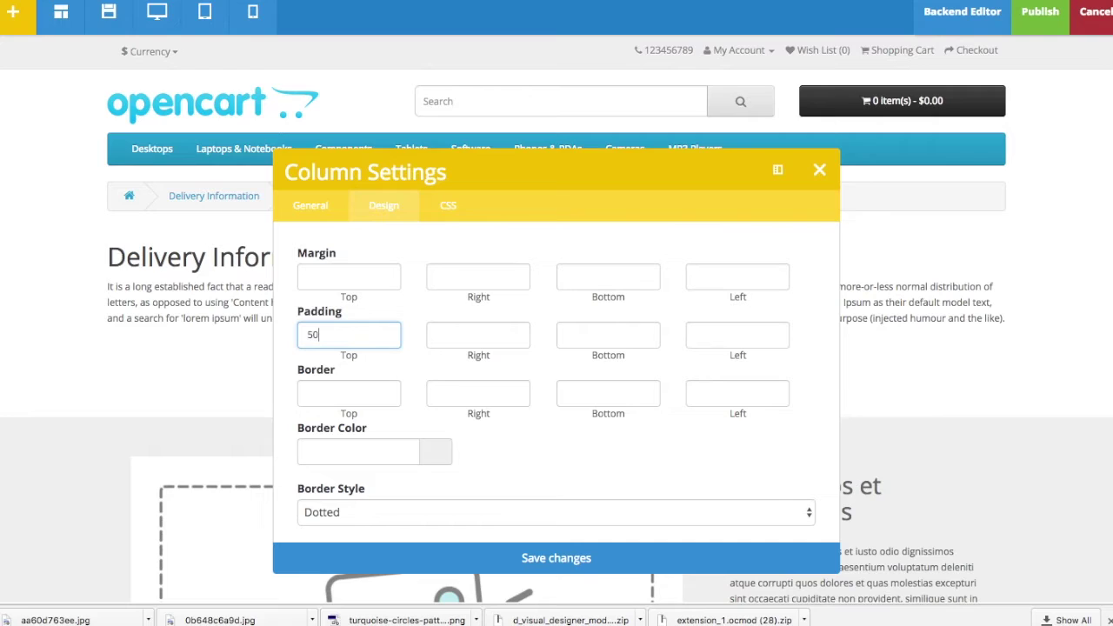
pyautogui.write('50')
pyautogui.click(576, 346)
pyautogui.write('5')
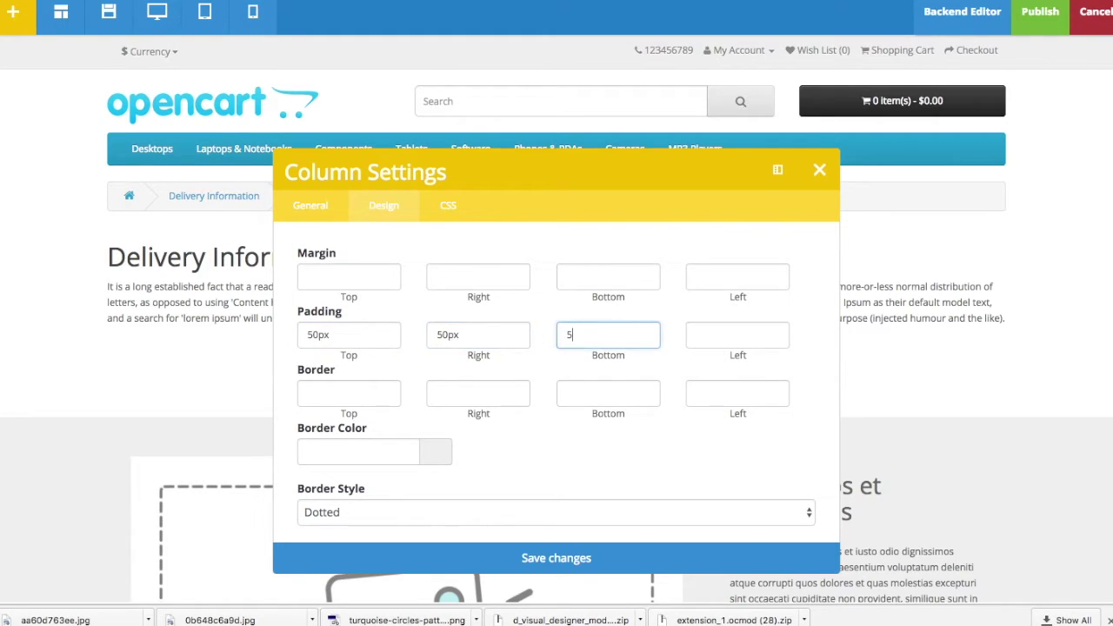
pyautogui.click(703, 339)
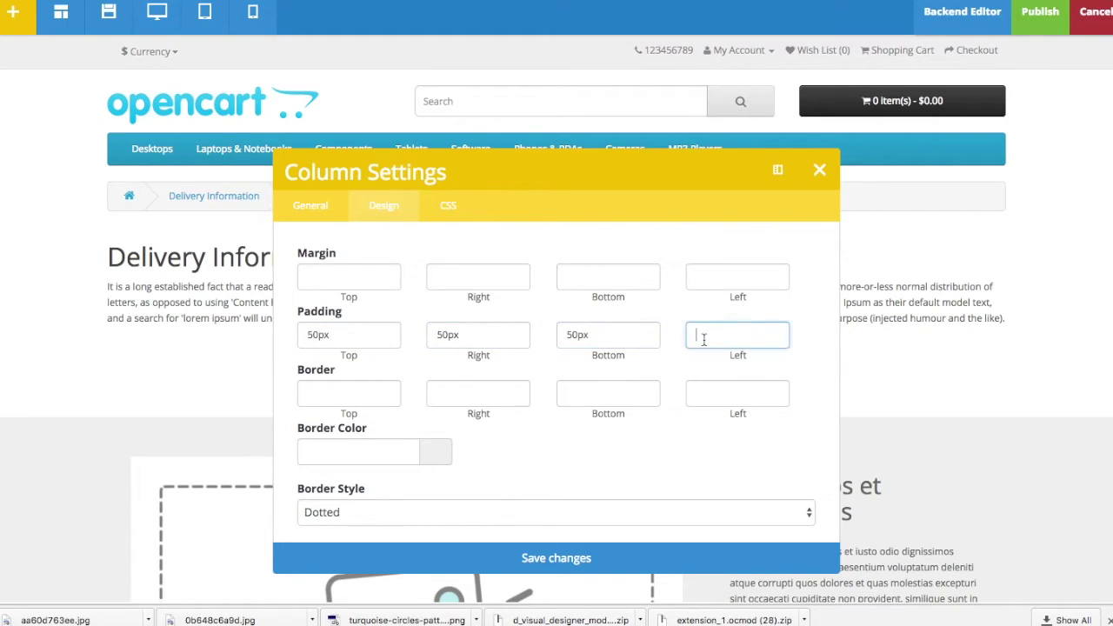
pyautogui.click(578, 558)
pyautogui.click(821, 169)
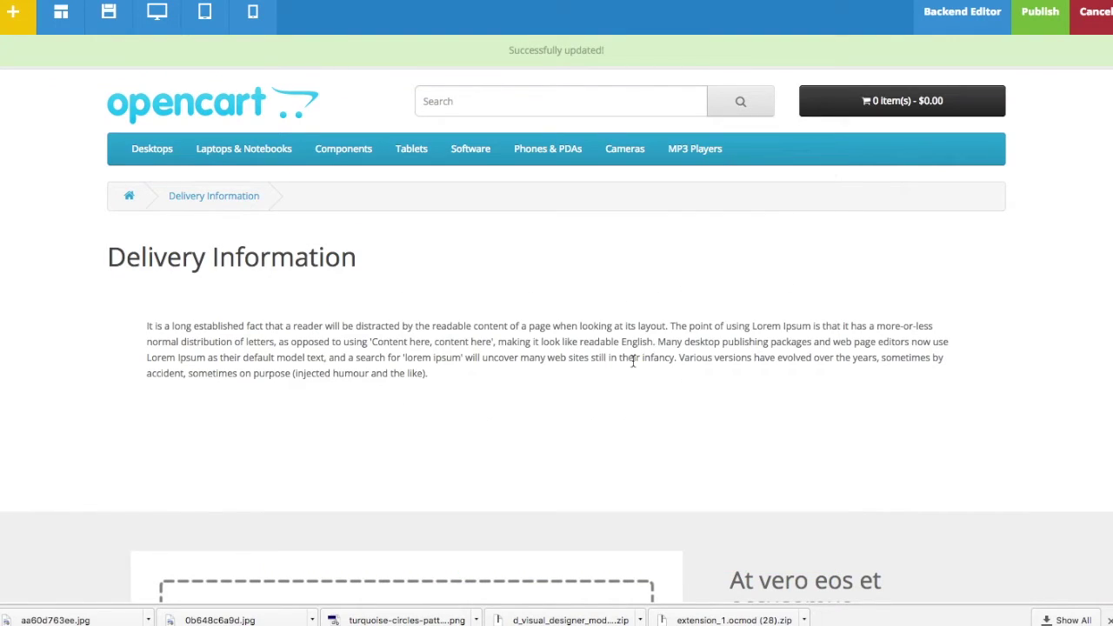
# - Set the image column's top and bottom padding to 30px and save
pyautogui.scroll(-2, 800, 377)
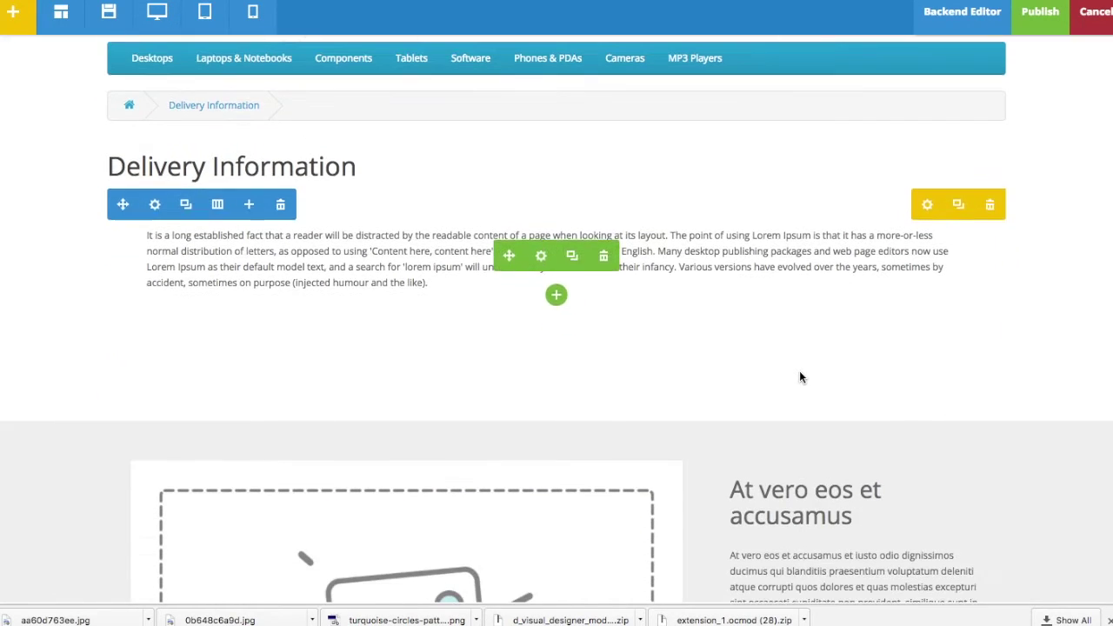
pyautogui.scroll(-6, 777, 365)
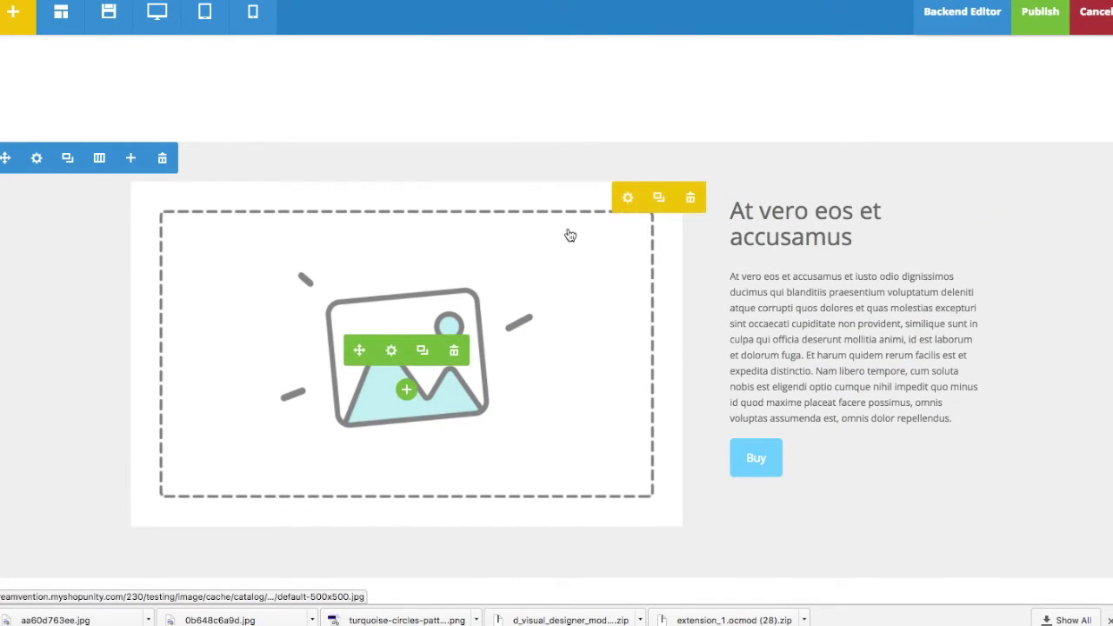
pyautogui.click(627, 197)
pyautogui.click(381, 206)
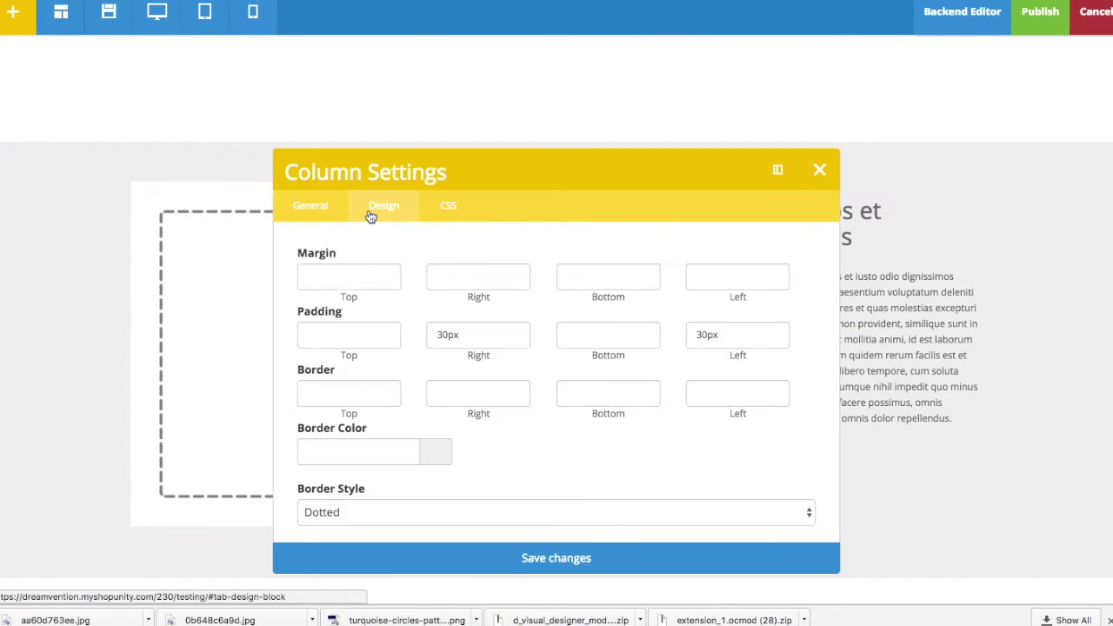
pyautogui.click(366, 341)
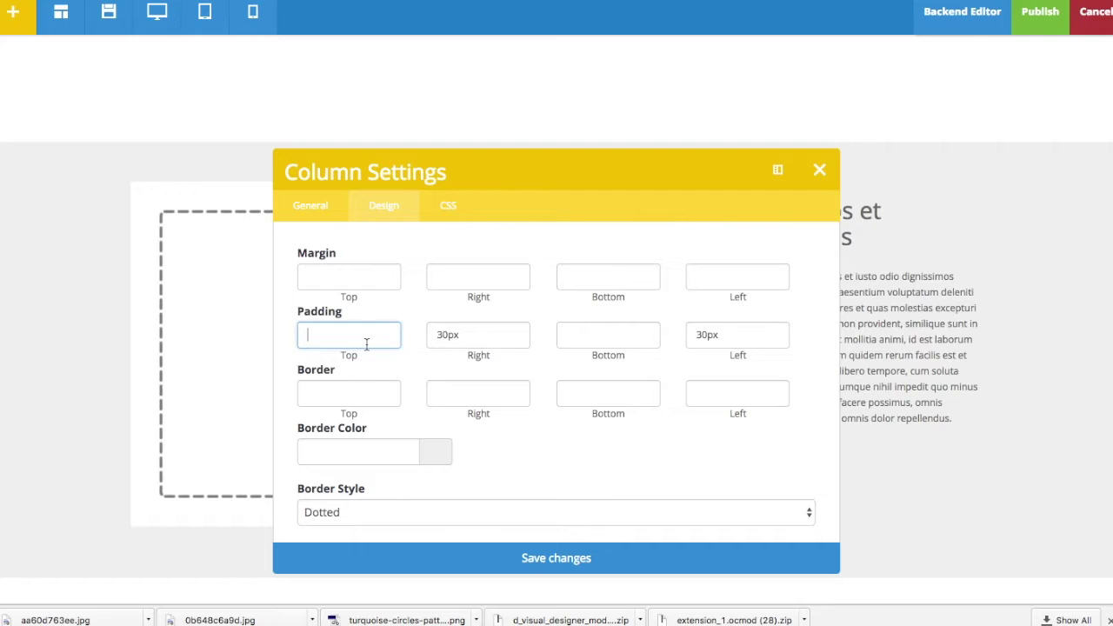
pyautogui.write('30')
pyautogui.click(608, 337)
pyautogui.click(567, 548)
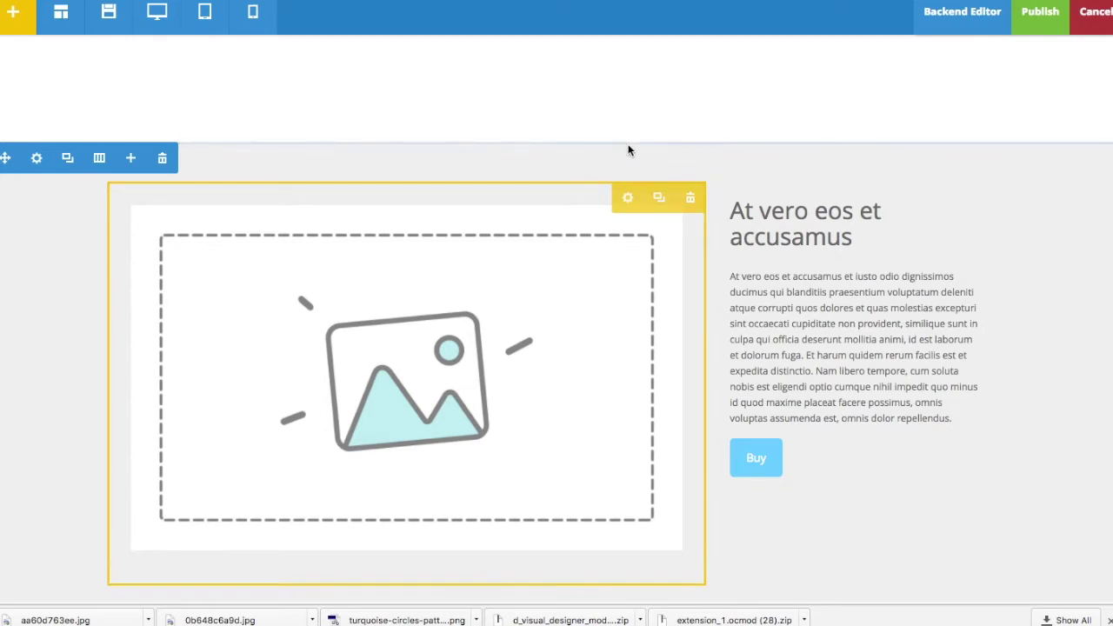
# - Save the image section row's stretch as Default, then change it to Stretch row
pyautogui.click(37, 159)
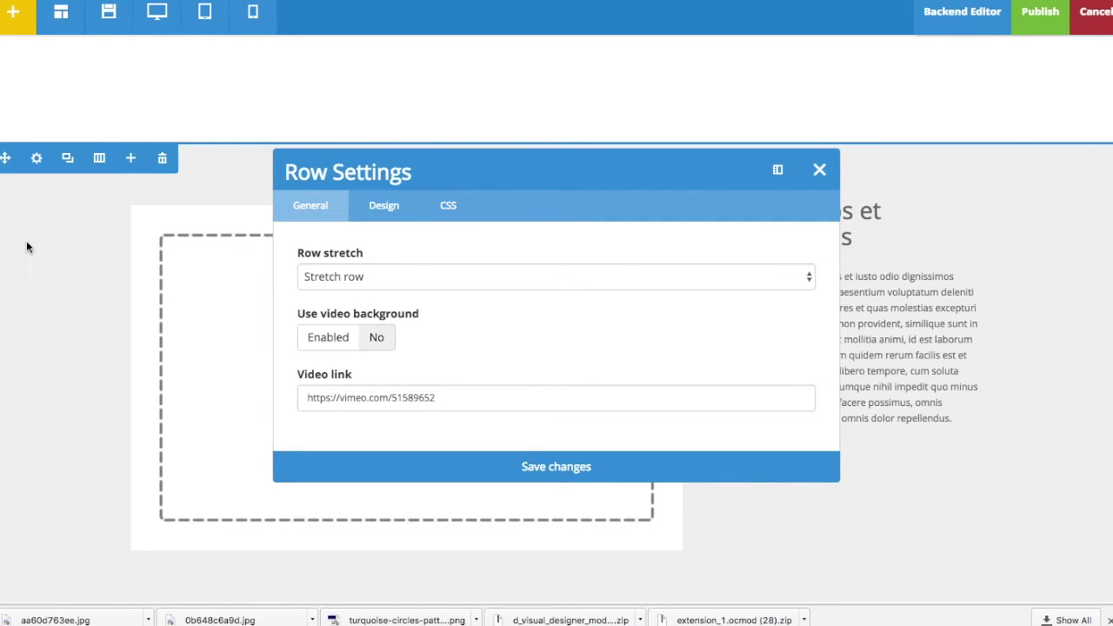
pyautogui.click(330, 276)
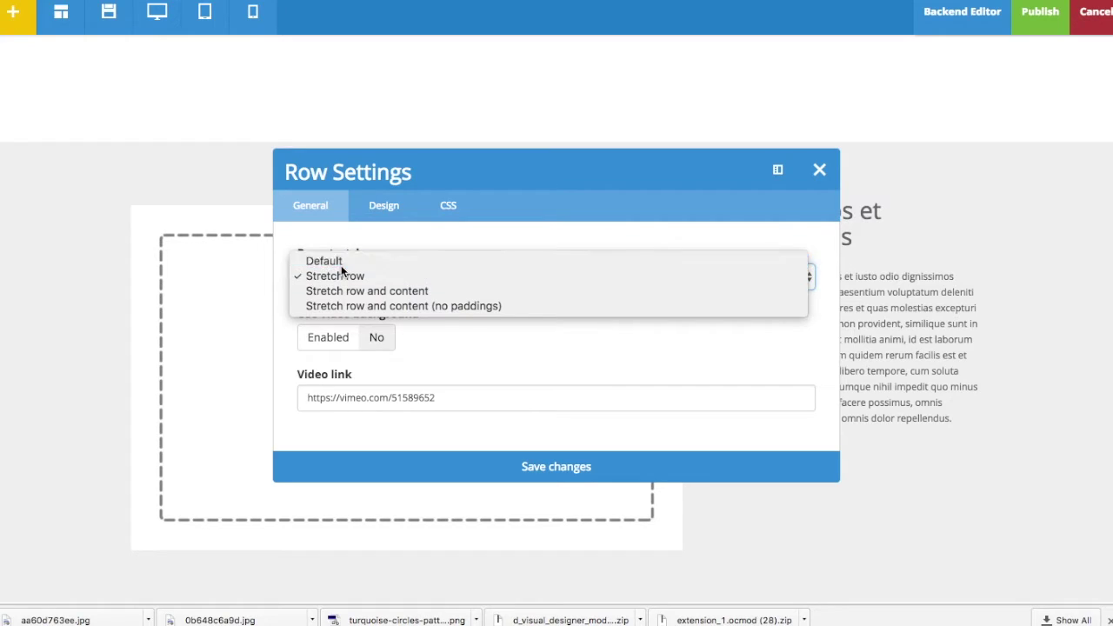
pyautogui.click(337, 261)
pyautogui.click(422, 470)
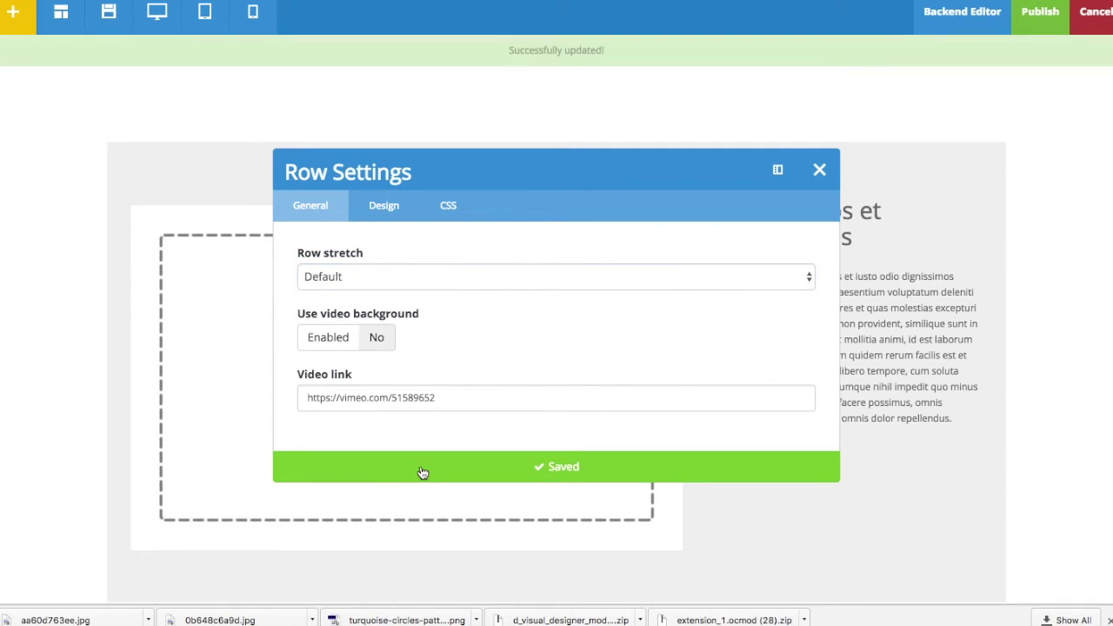
pyautogui.click(376, 276)
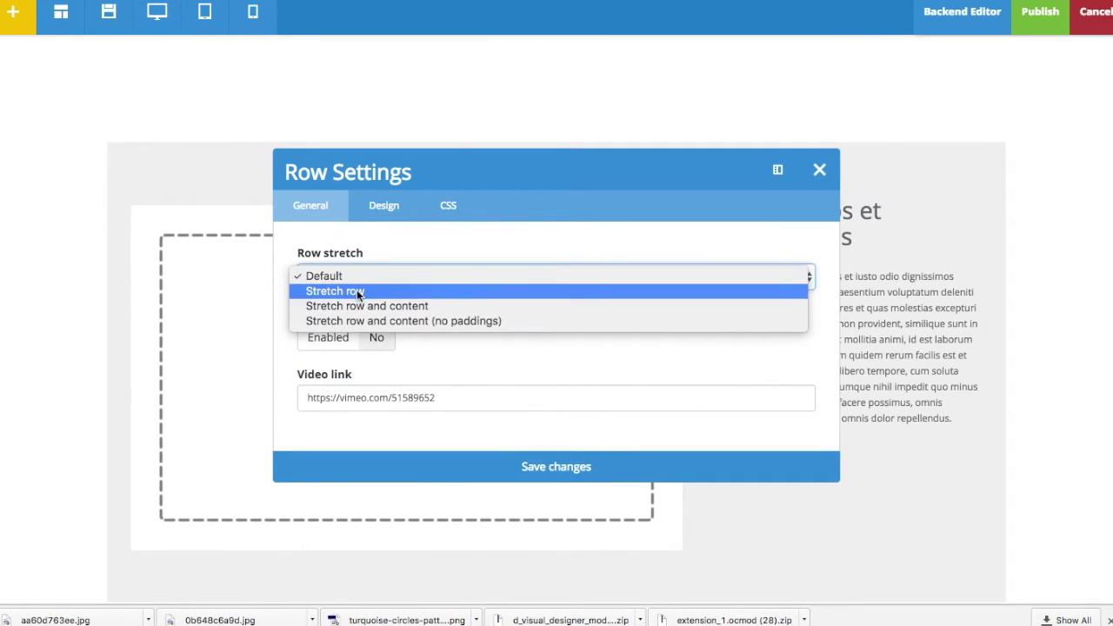
pyautogui.click(411, 408)
pyautogui.press('Down')
pyautogui.click(415, 460)
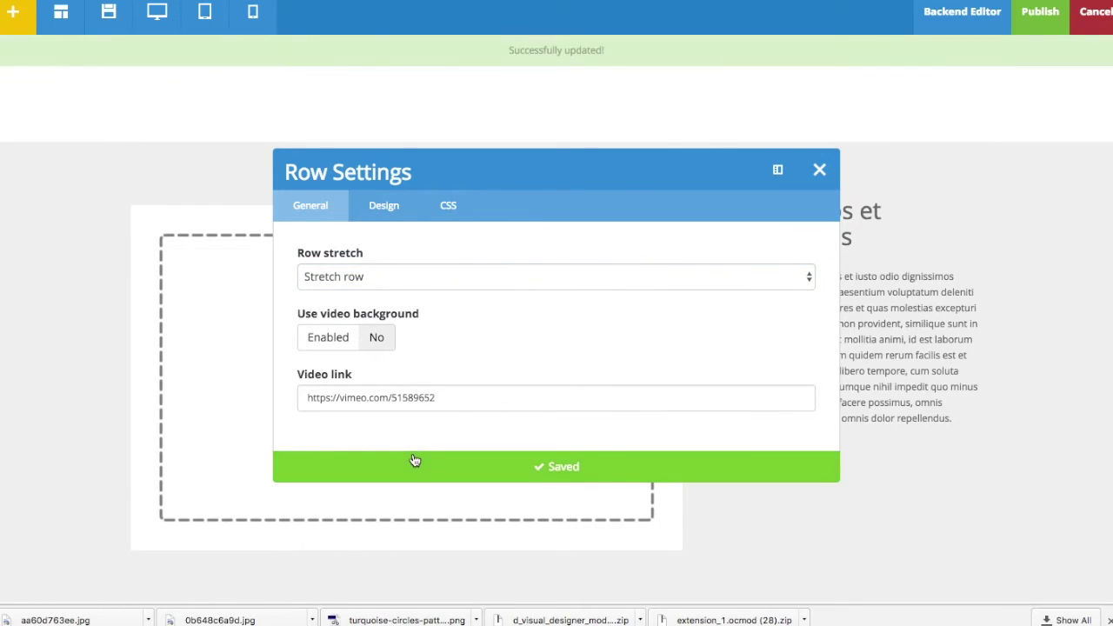
# - Try Stretch row and content, then revert to Stretch row and save
pyautogui.click(392, 280)
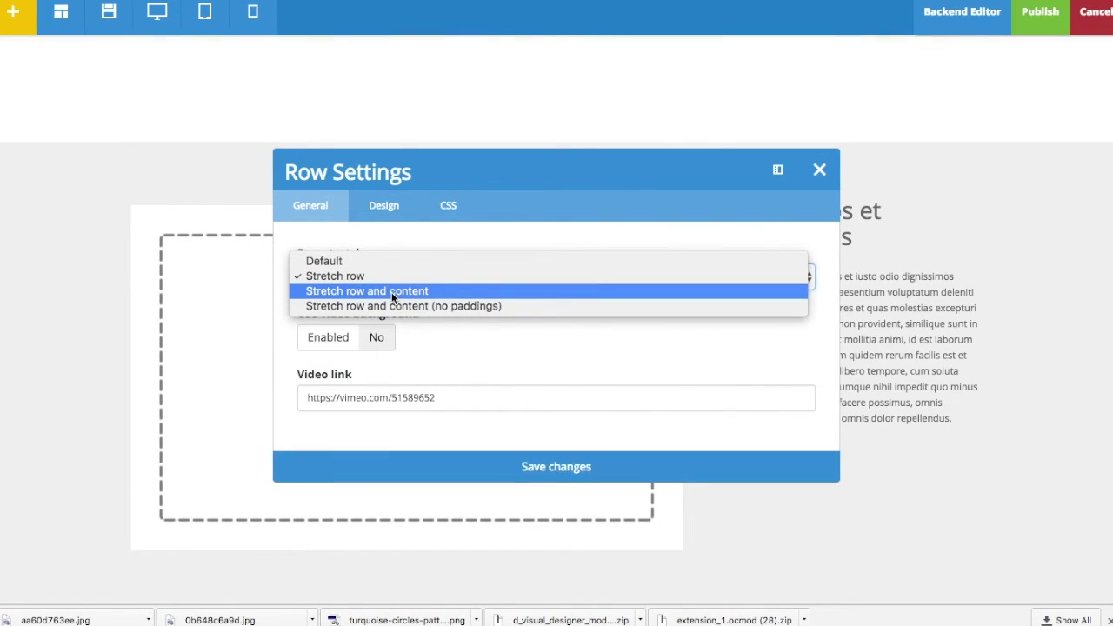
pyautogui.click(392, 294)
pyautogui.click(436, 461)
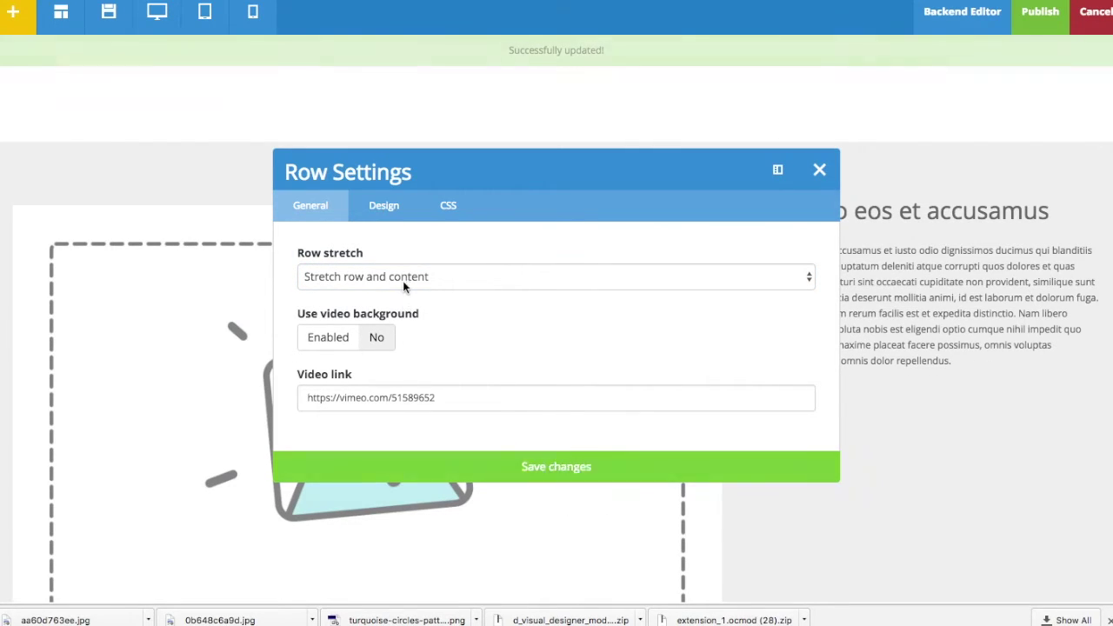
pyautogui.click(395, 276)
pyautogui.click(386, 261)
pyautogui.click(436, 469)
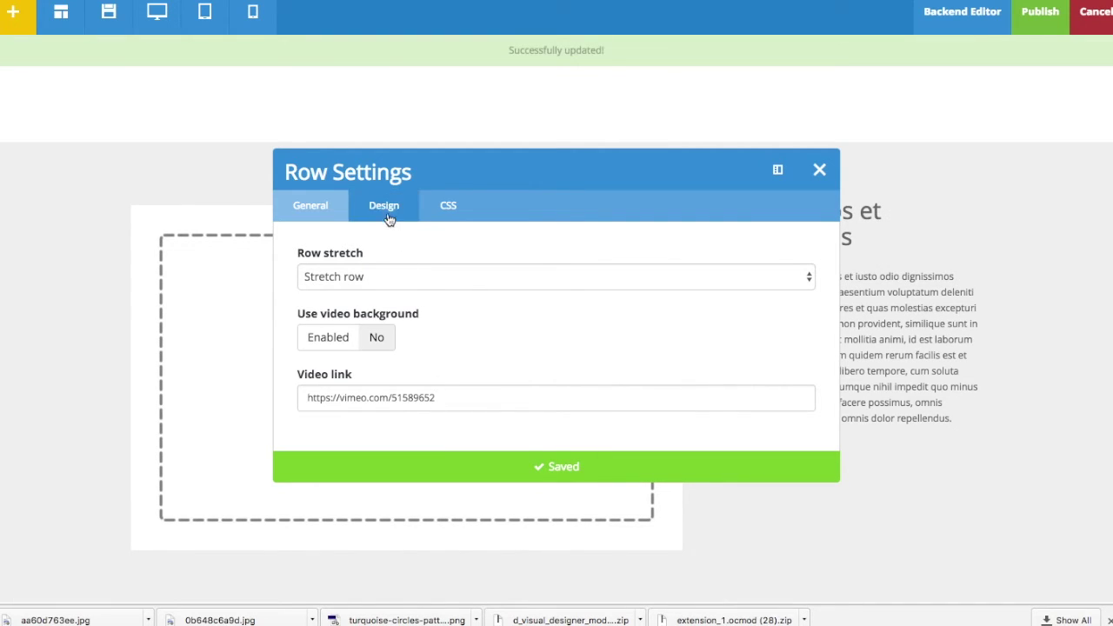
pyautogui.click(385, 219)
# - Pick light green #c1ecc4 as the row's background colour and save
pyautogui.scroll(-5, 429, 425)
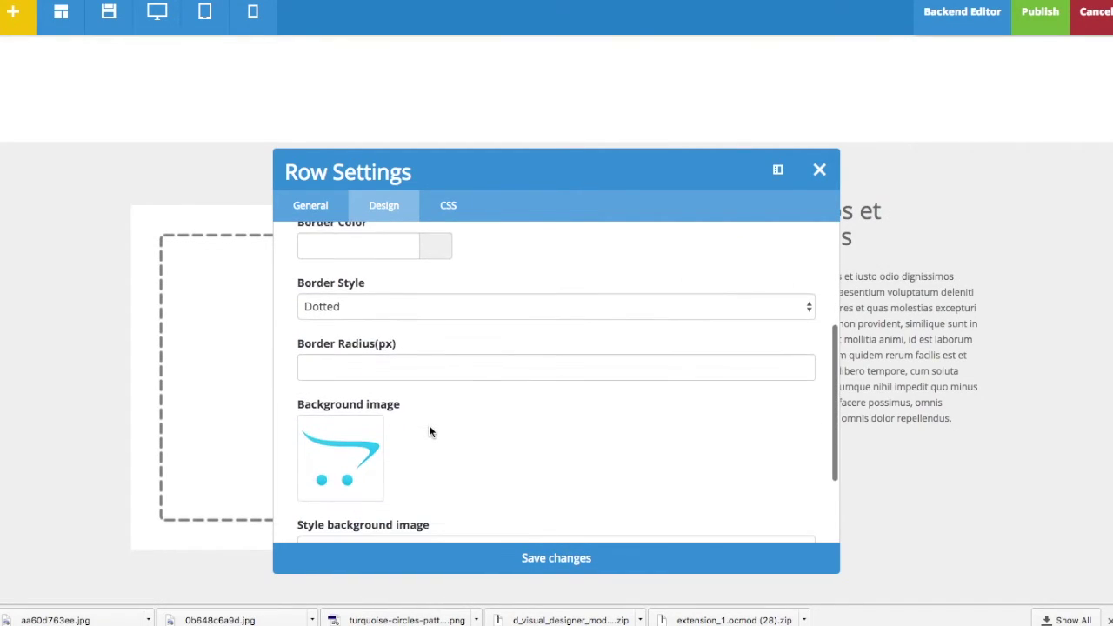
pyautogui.click(432, 487)
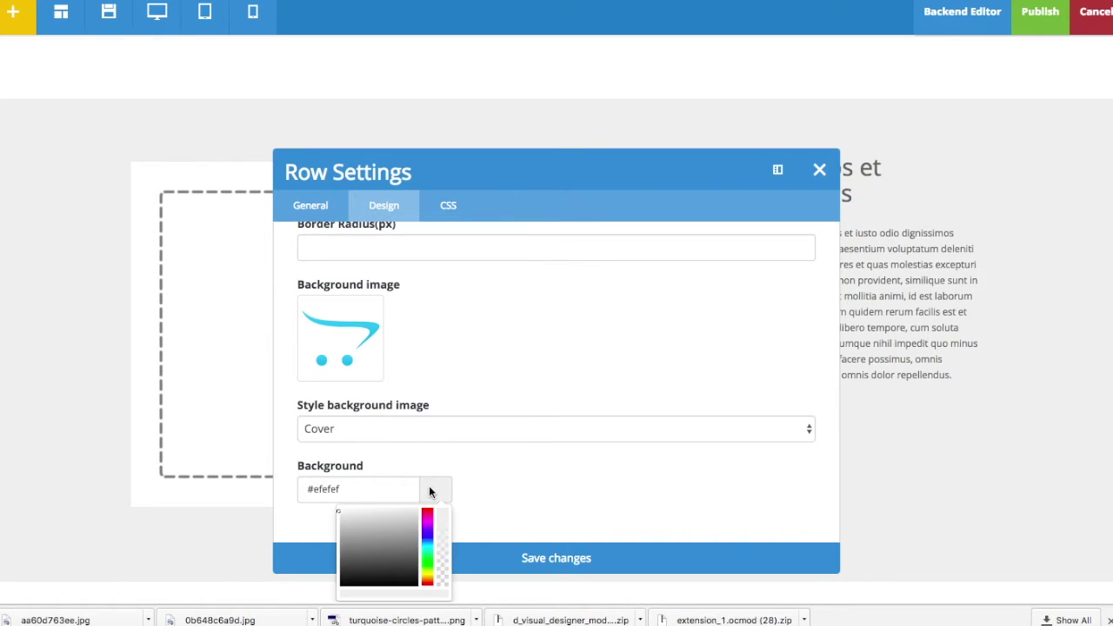
pyautogui.click(427, 559)
pyautogui.click(353, 514)
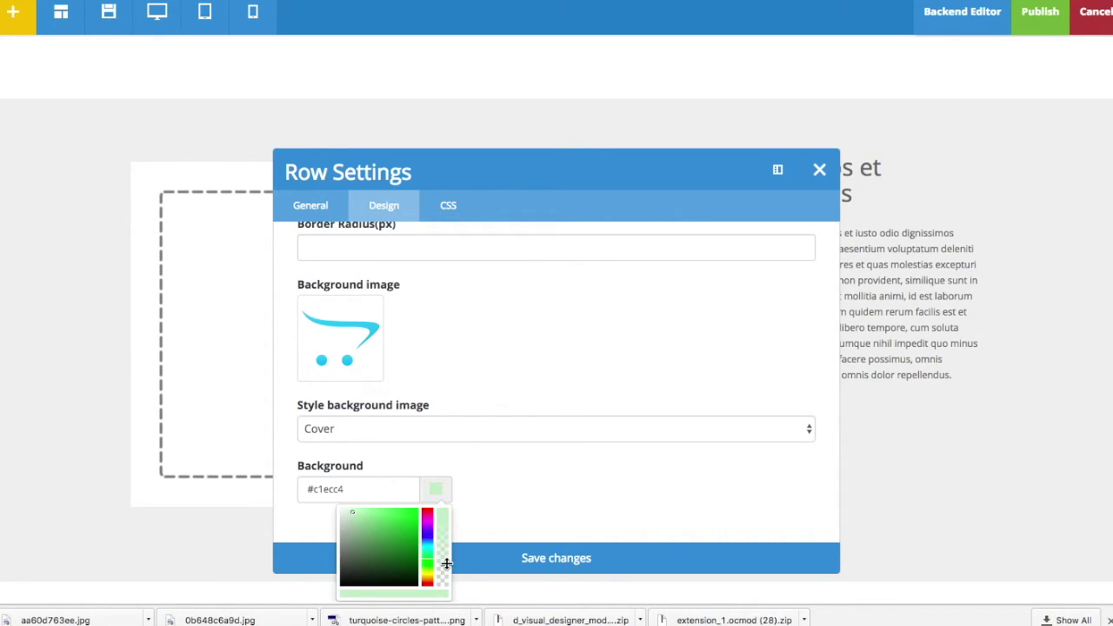
pyautogui.click(518, 559)
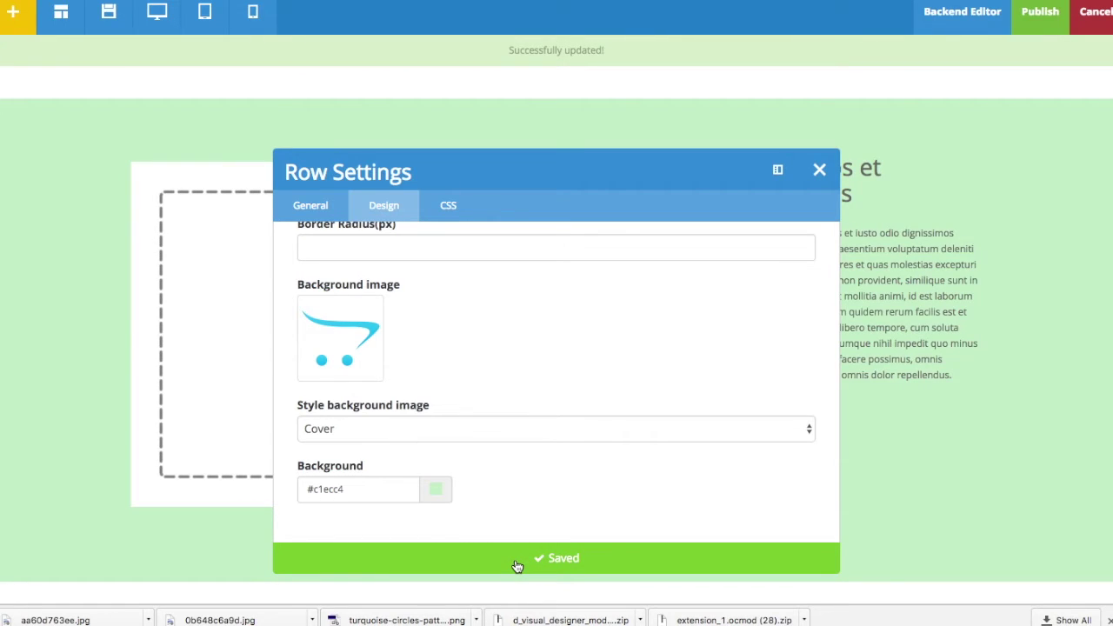
# - Replace the row's background image with the green circles image aa60d763ee.jpg
pyautogui.moveTo(364, 332)
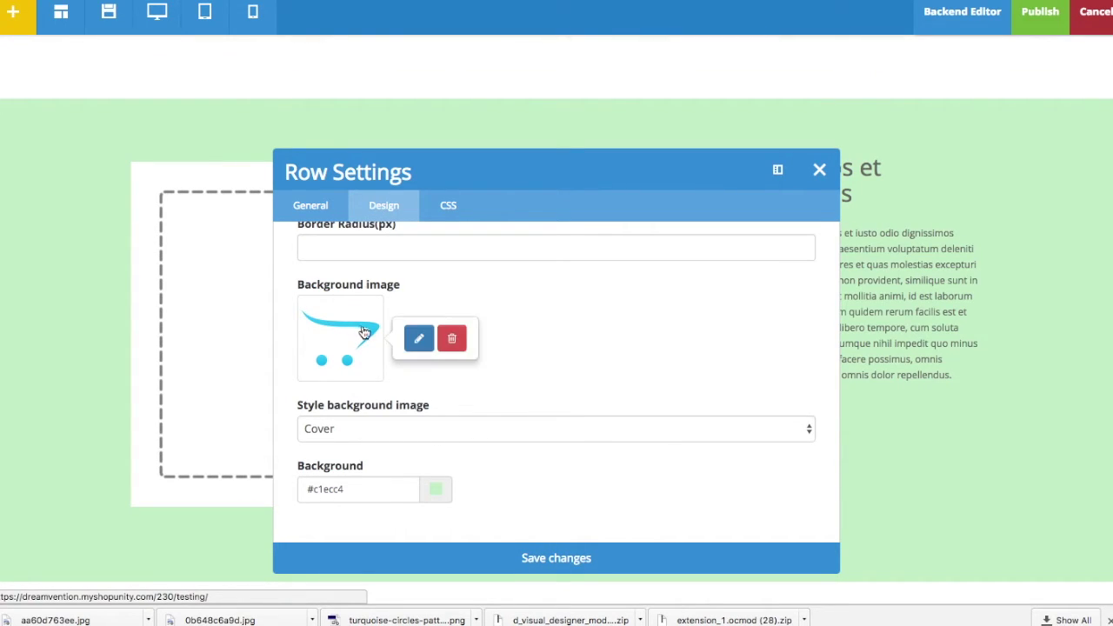
pyautogui.click(411, 341)
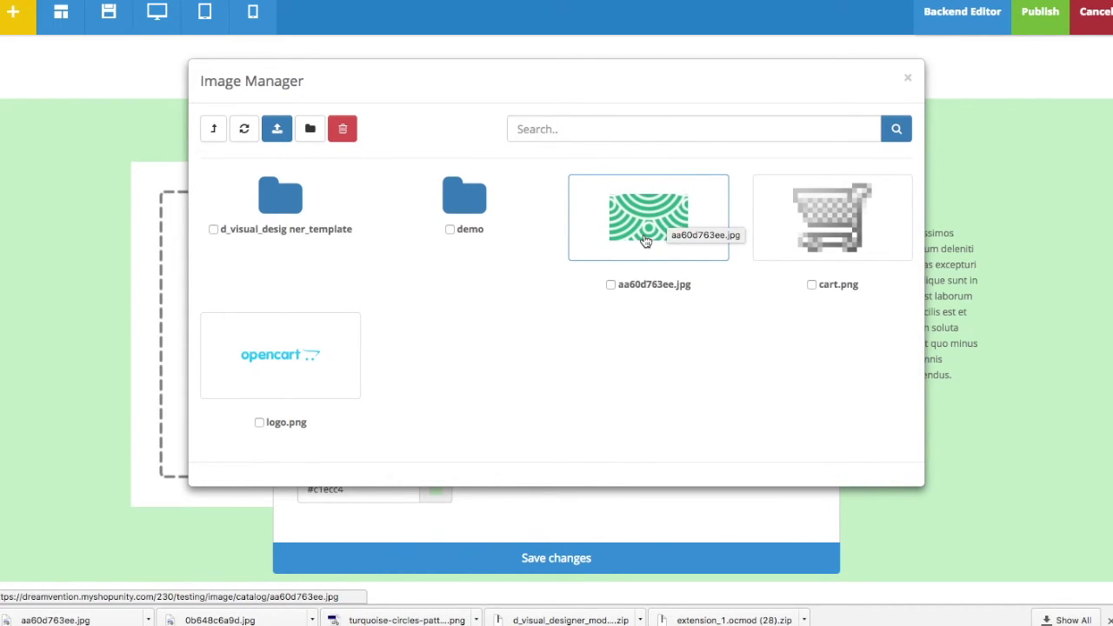
pyautogui.click(648, 227)
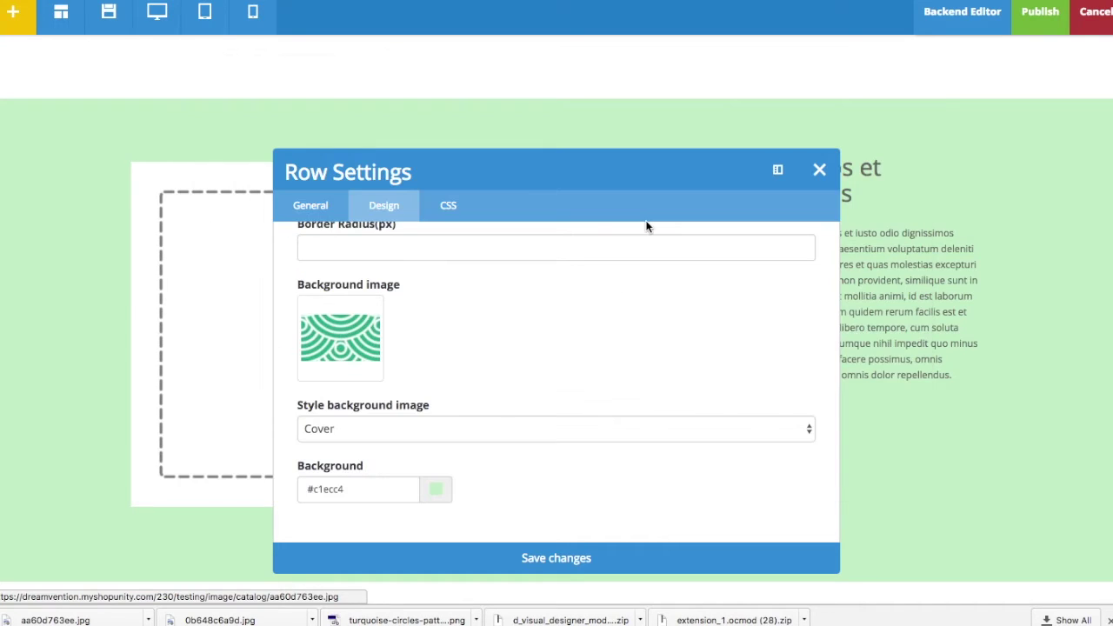
pyautogui.click(518, 548)
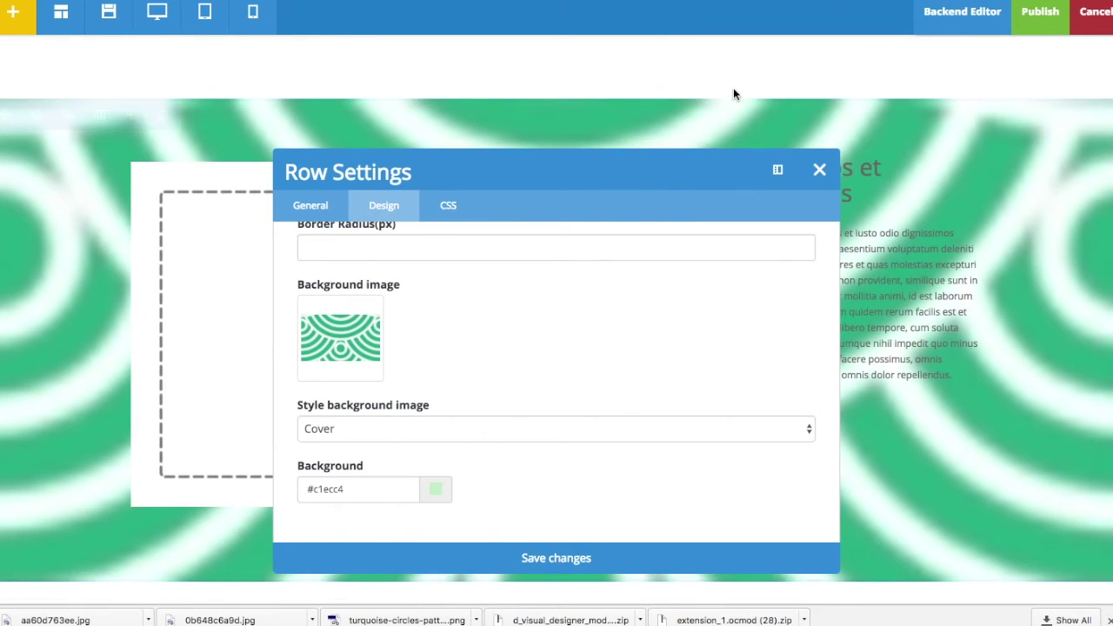
# - Set the row's background image style to Repeat and save it
pyautogui.click(654, 432)
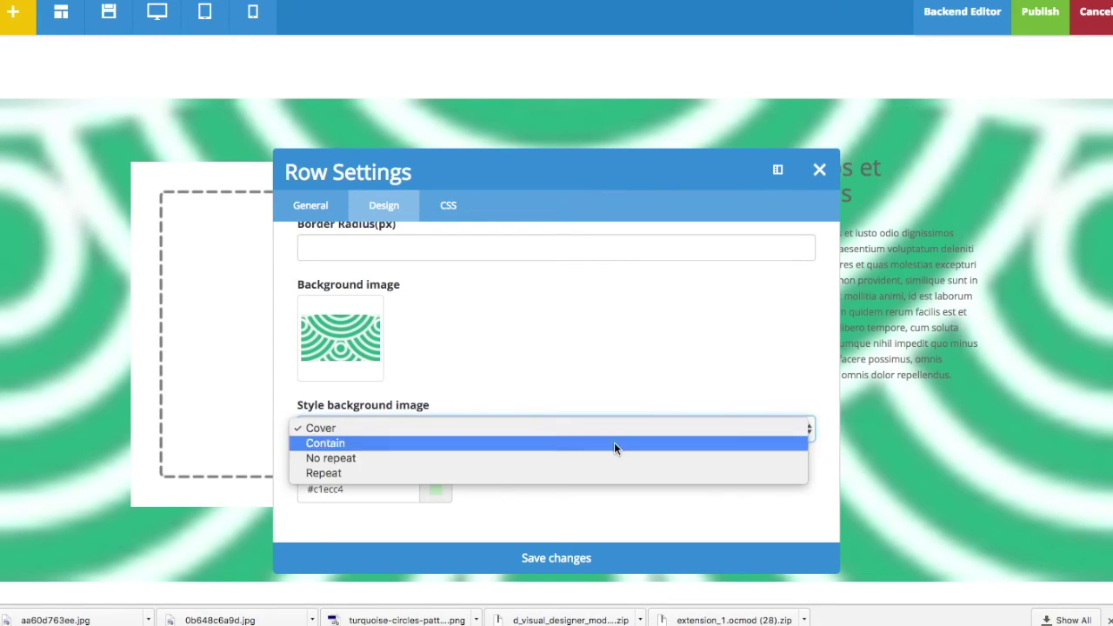
pyautogui.click(488, 473)
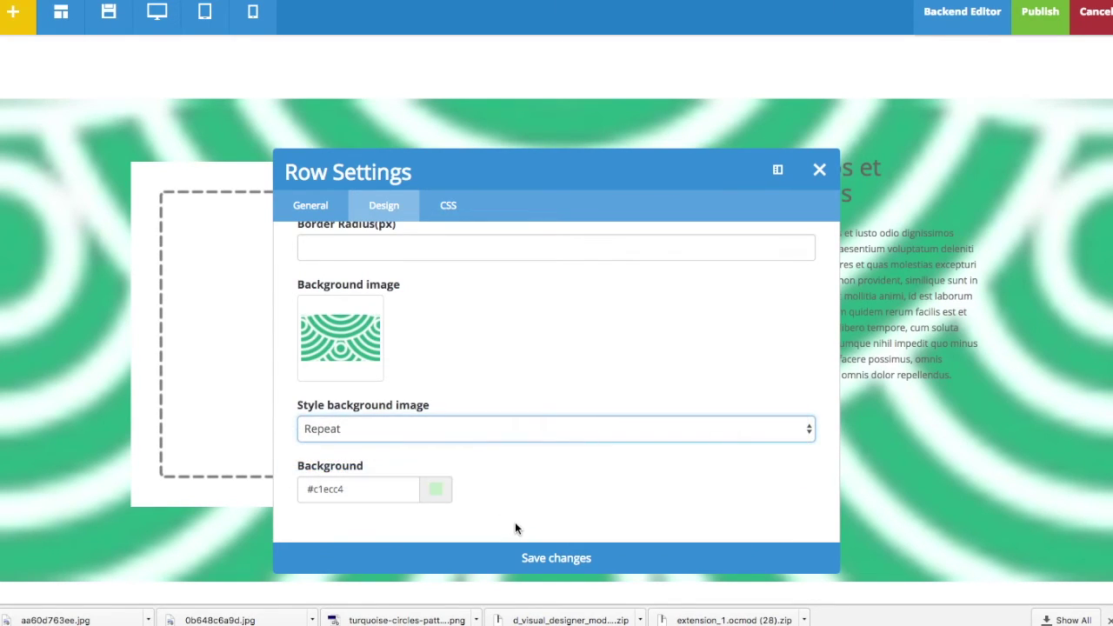
pyautogui.click(529, 566)
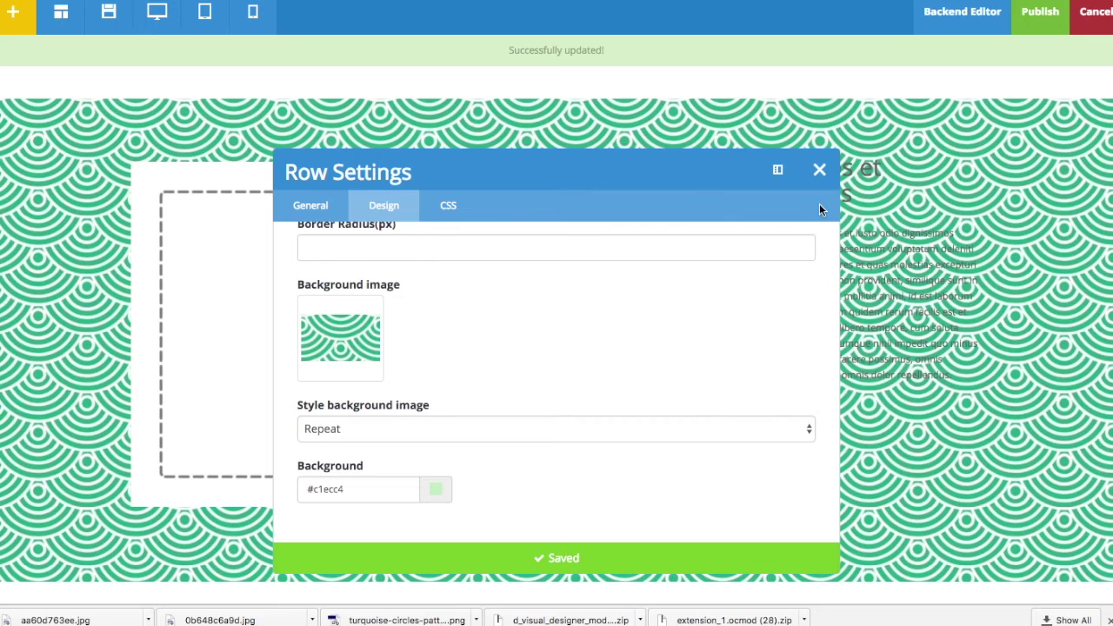
pyautogui.click(819, 170)
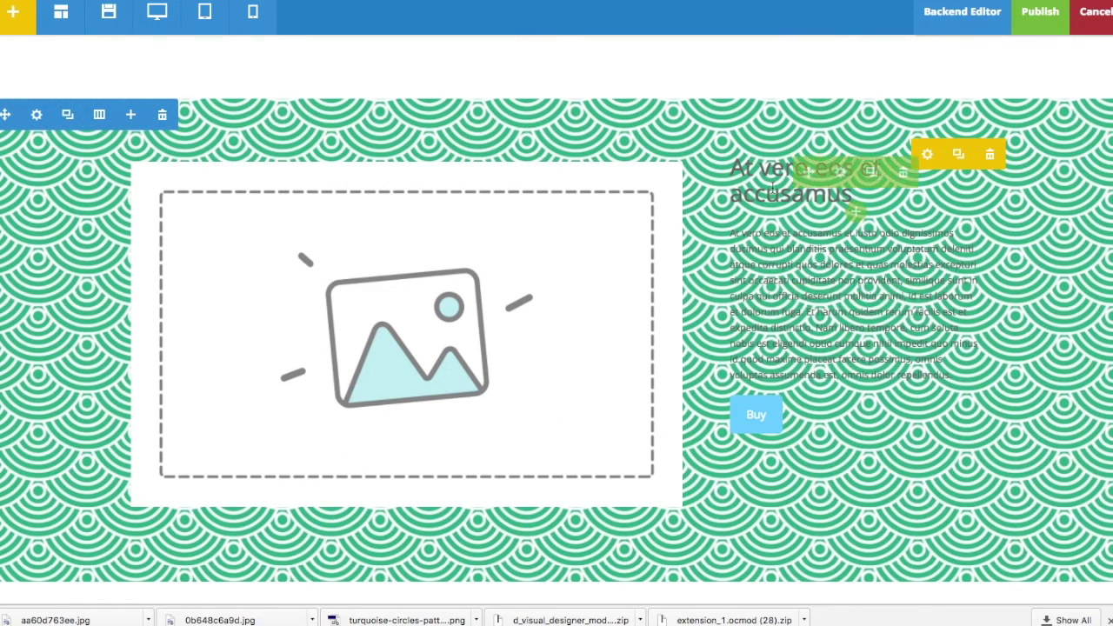
# - Give the 'At vero eos et accusamus' column a white background at 0.68 opacity
pyautogui.click(926, 154)
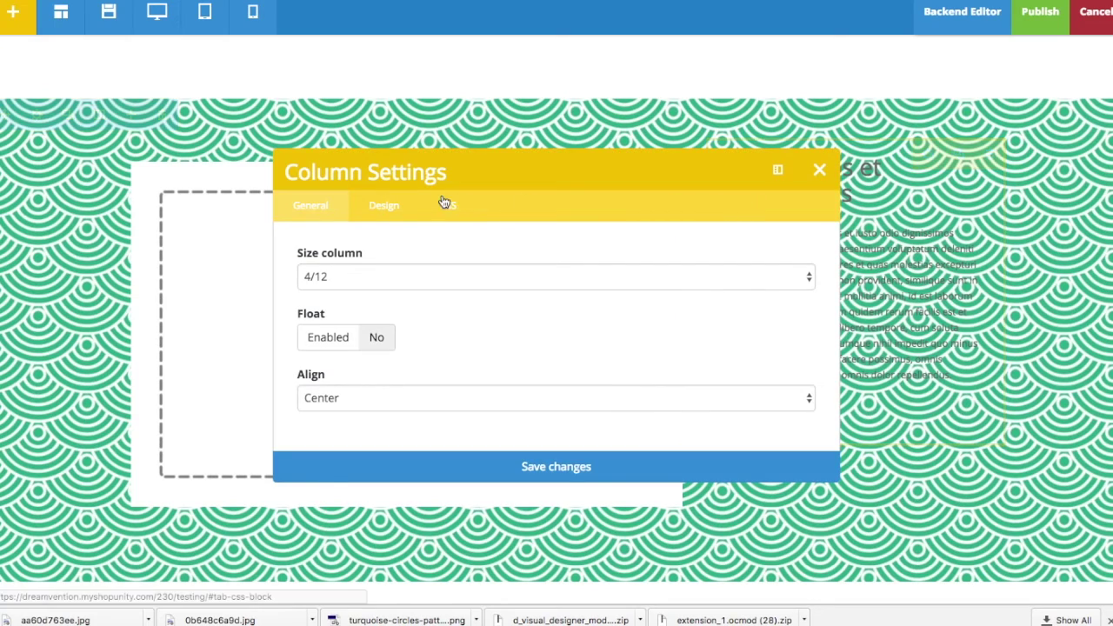
pyautogui.click(385, 206)
pyautogui.scroll(-2, 403, 469)
pyautogui.scroll(-4, 404, 469)
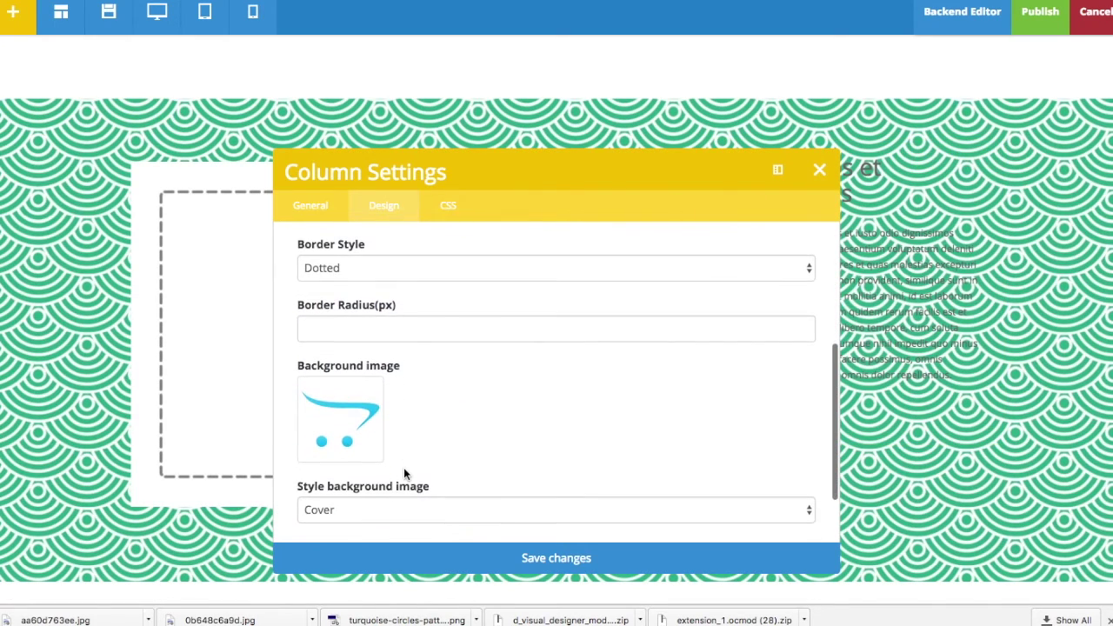
pyautogui.click(433, 503)
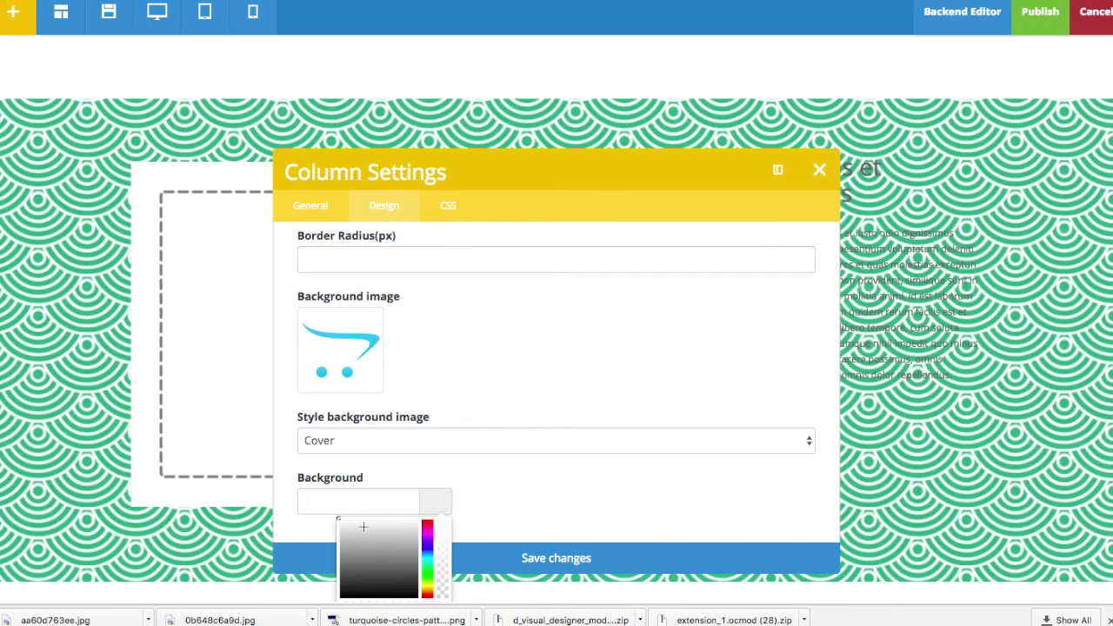
pyautogui.click(340, 521)
pyautogui.click(443, 557)
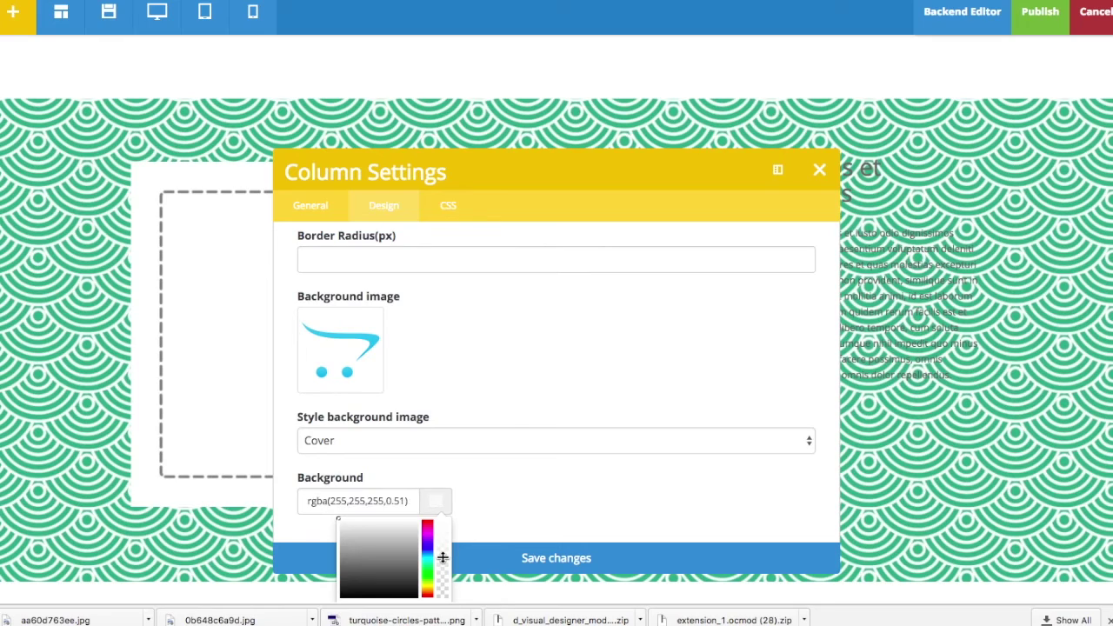
pyautogui.click(552, 558)
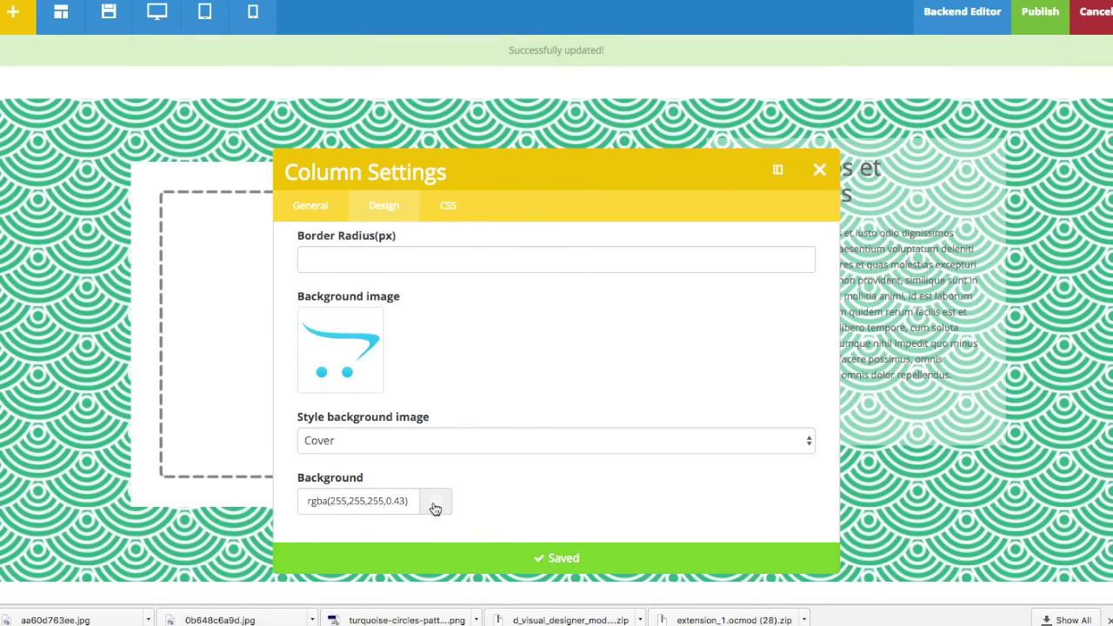
pyautogui.click(434, 509)
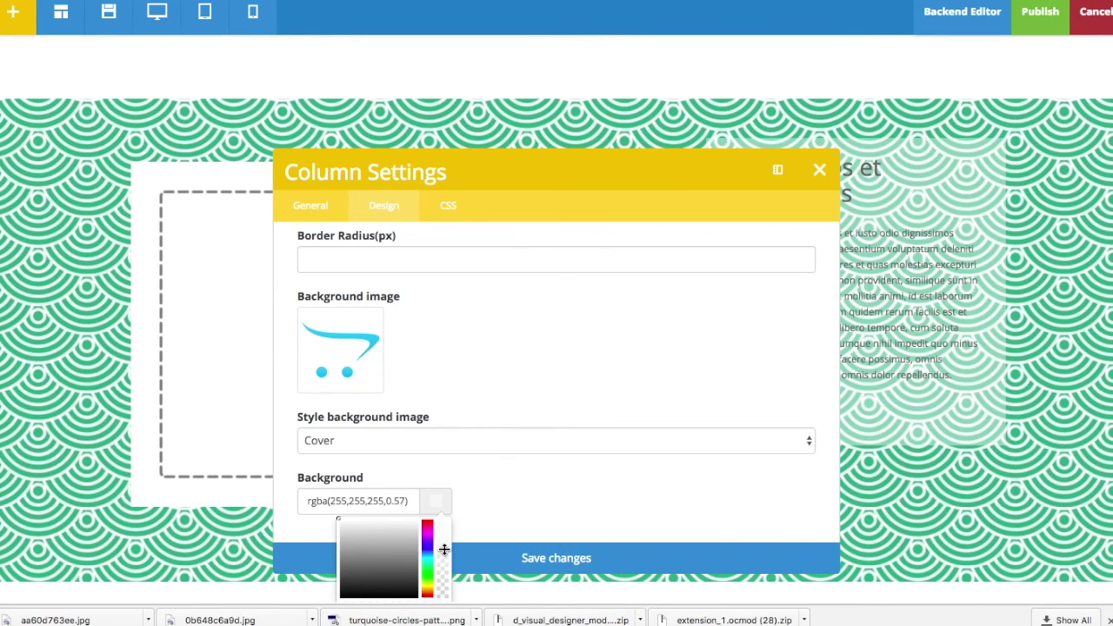
pyautogui.click(451, 551)
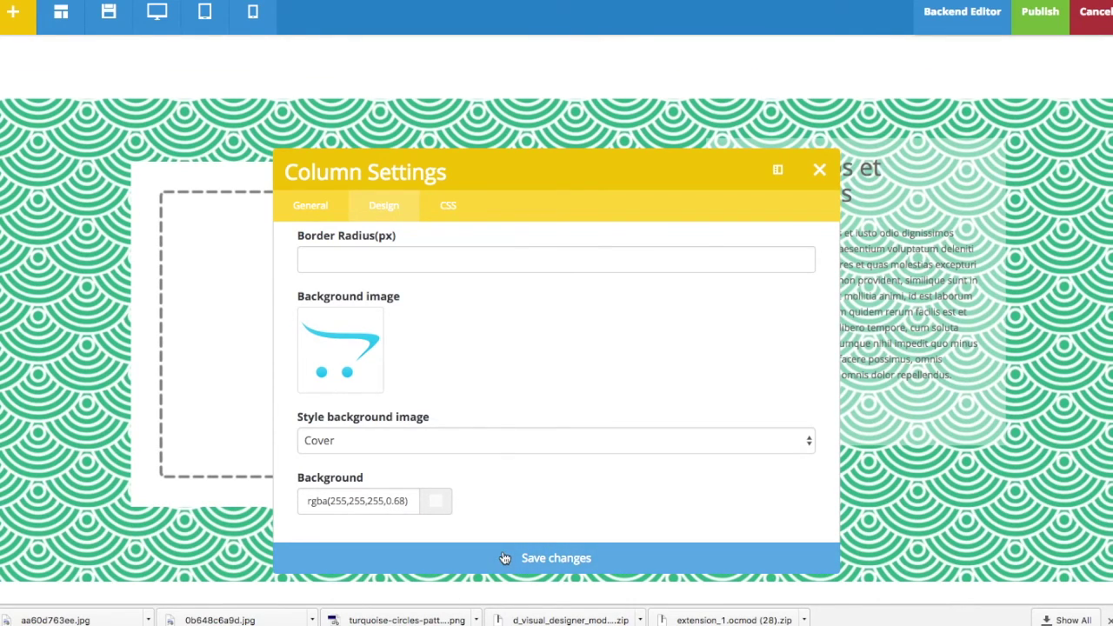
pyautogui.click(819, 170)
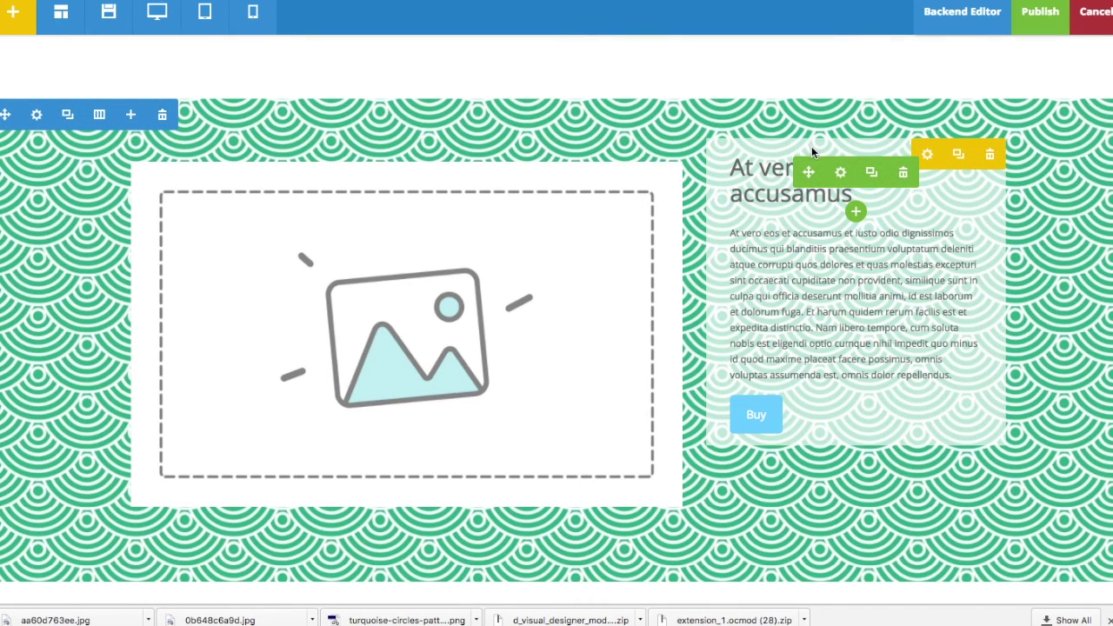
# - Set the text column's Margin Top to 30px and save it
pyautogui.click(928, 154)
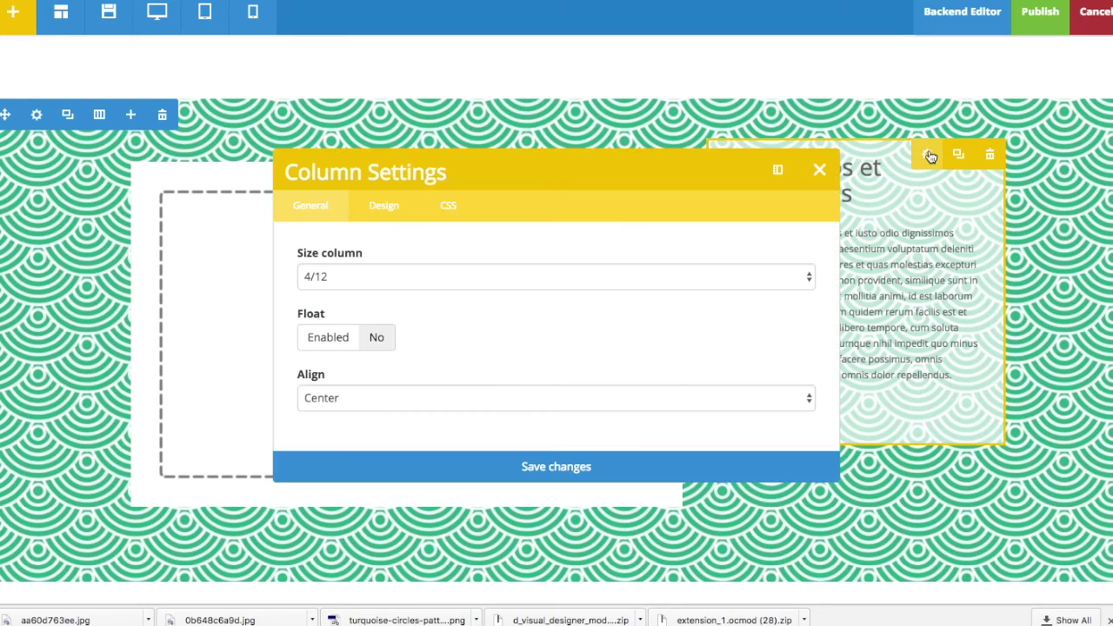
pyautogui.click(381, 208)
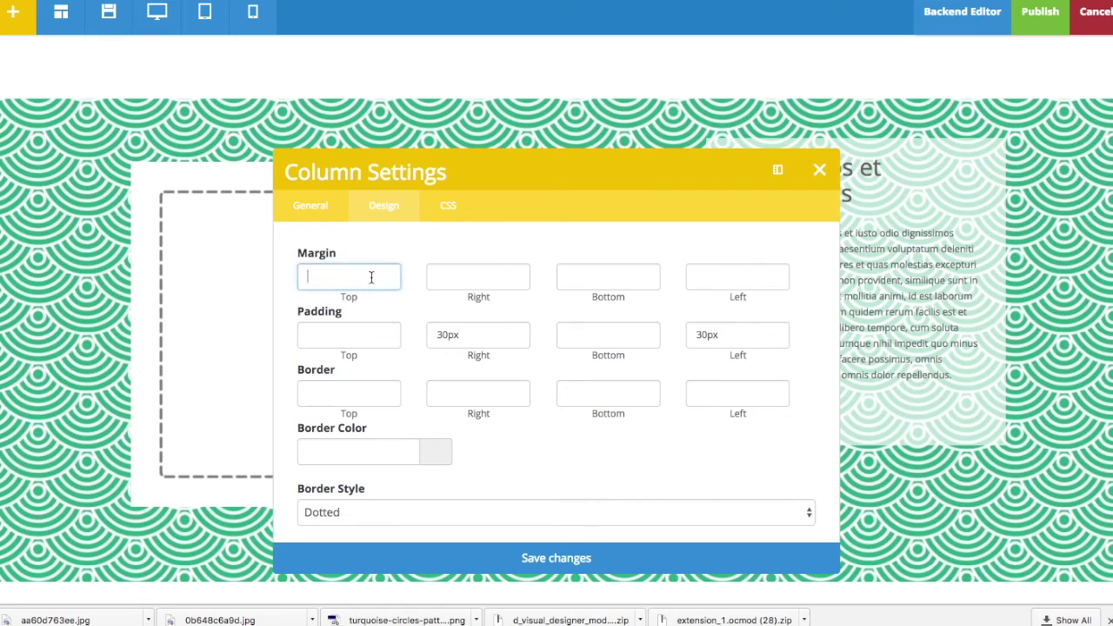
pyautogui.write('px')
pyautogui.click(491, 559)
pyautogui.click(819, 170)
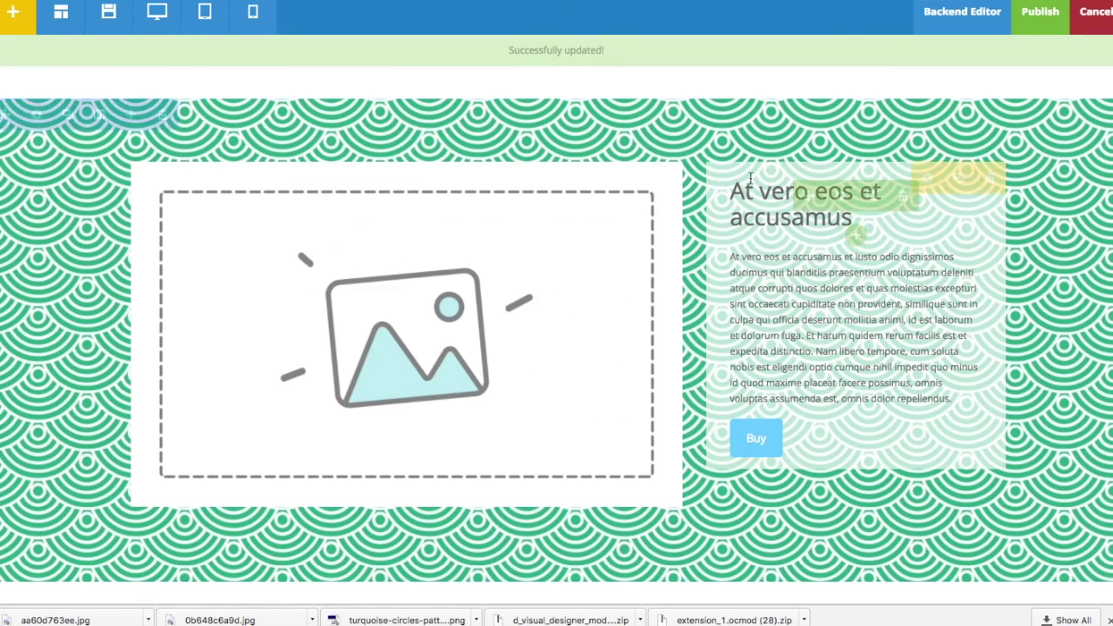
pyautogui.scroll(-2, 809, 458)
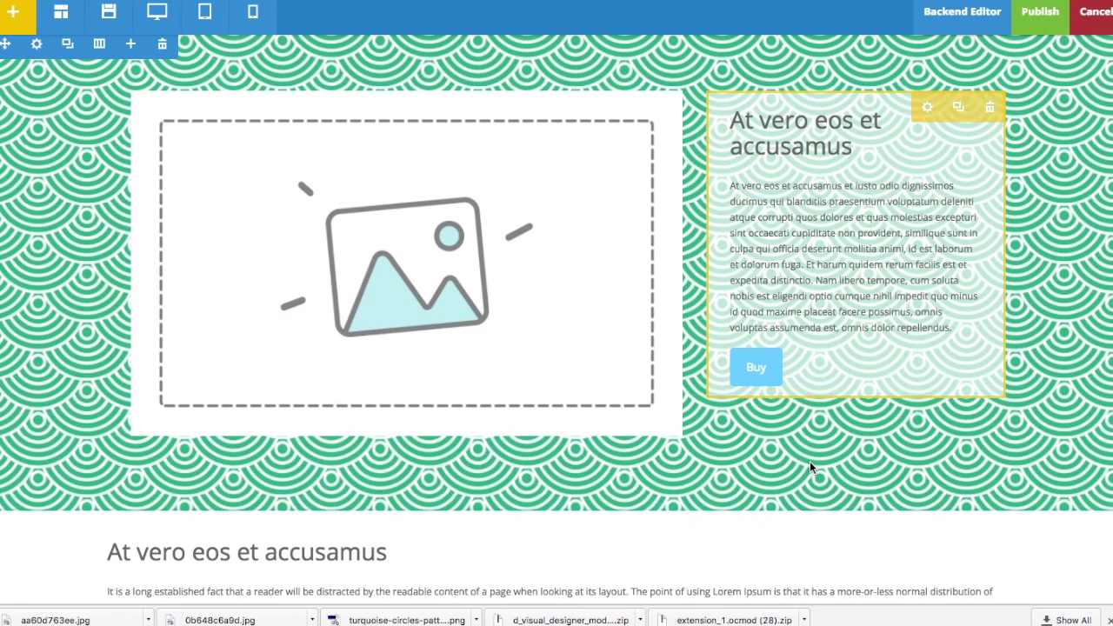